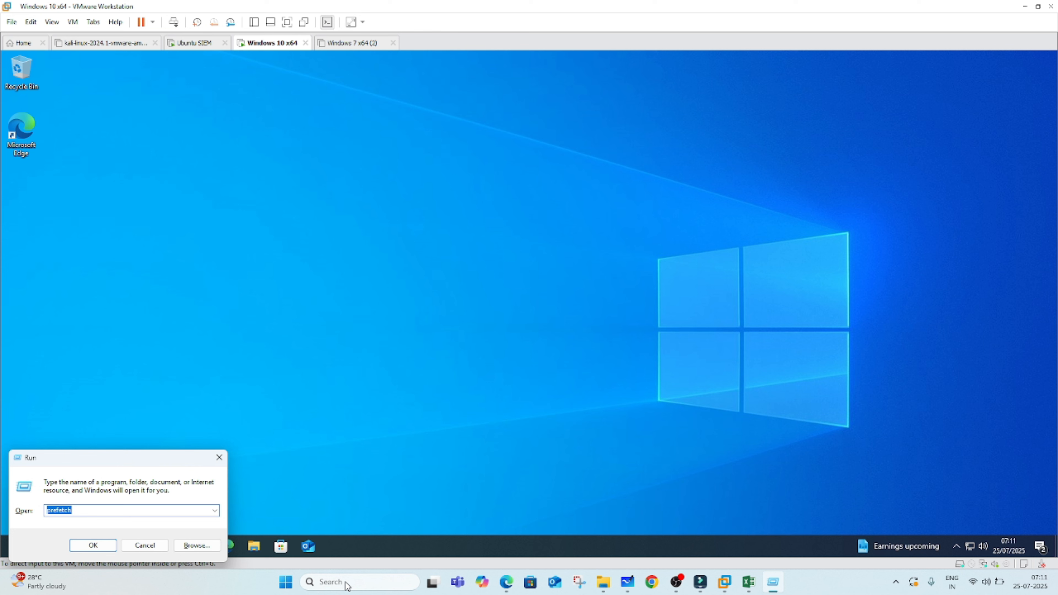
Open Event Viewer with the eventvwr run command and expand the Windows Logs group.
{"action": "type", "text": "eventvwr"}
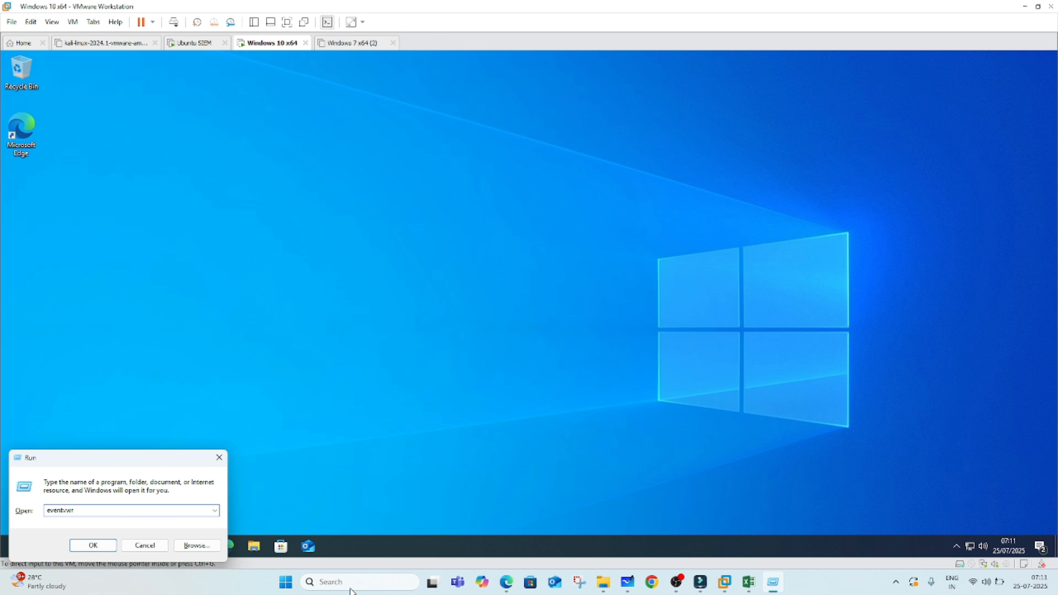
{"action": "key", "text": "Return"}
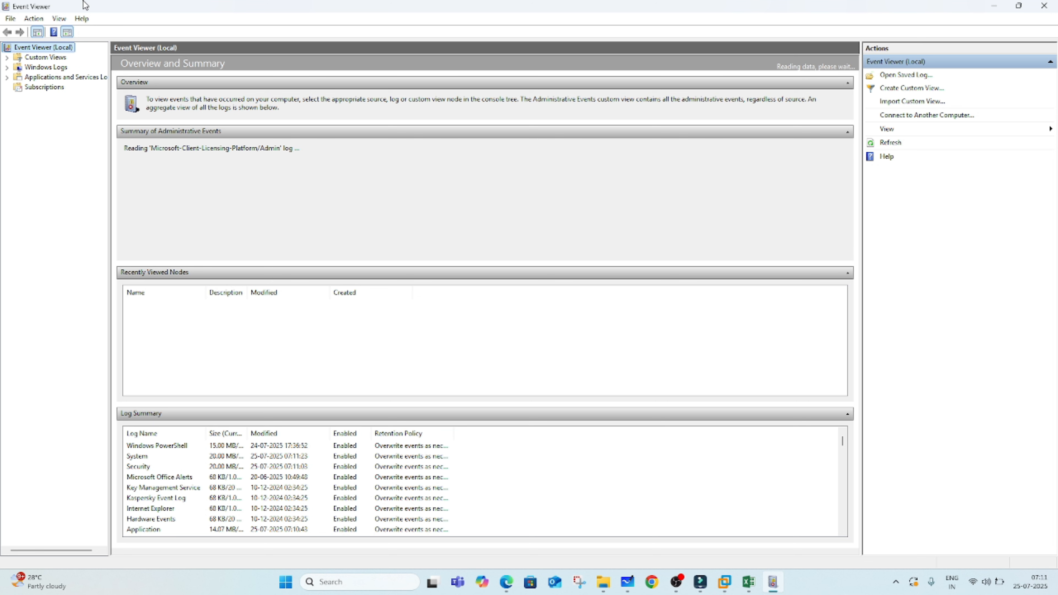
{"action": "left_click", "coordinate": [7, 67]}
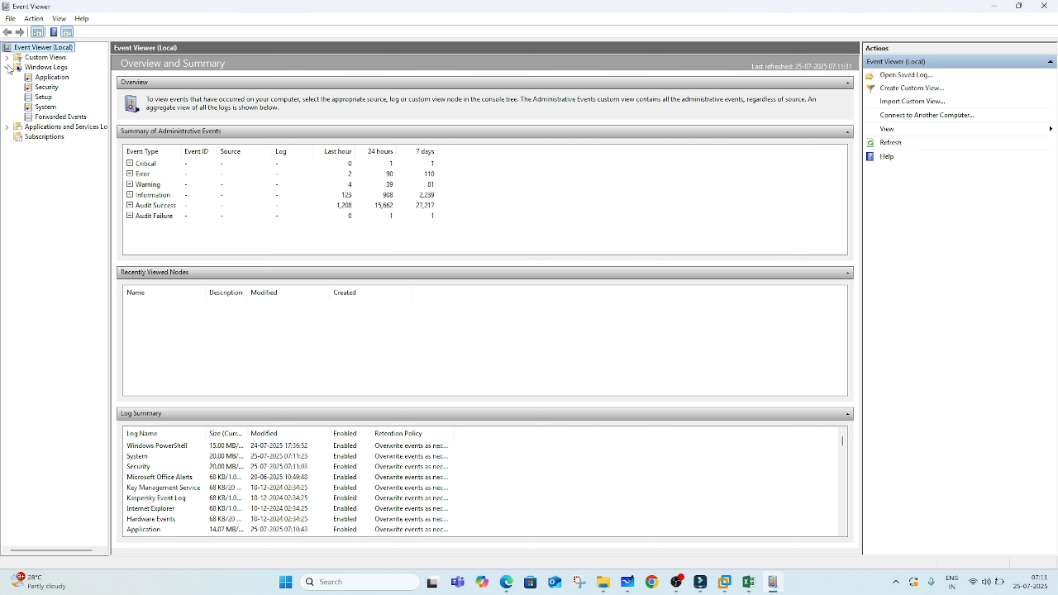
View the Application, Security, Setup, System and Forwarded Events logs one after another.
{"action": "left_click", "coordinate": [42, 79]}
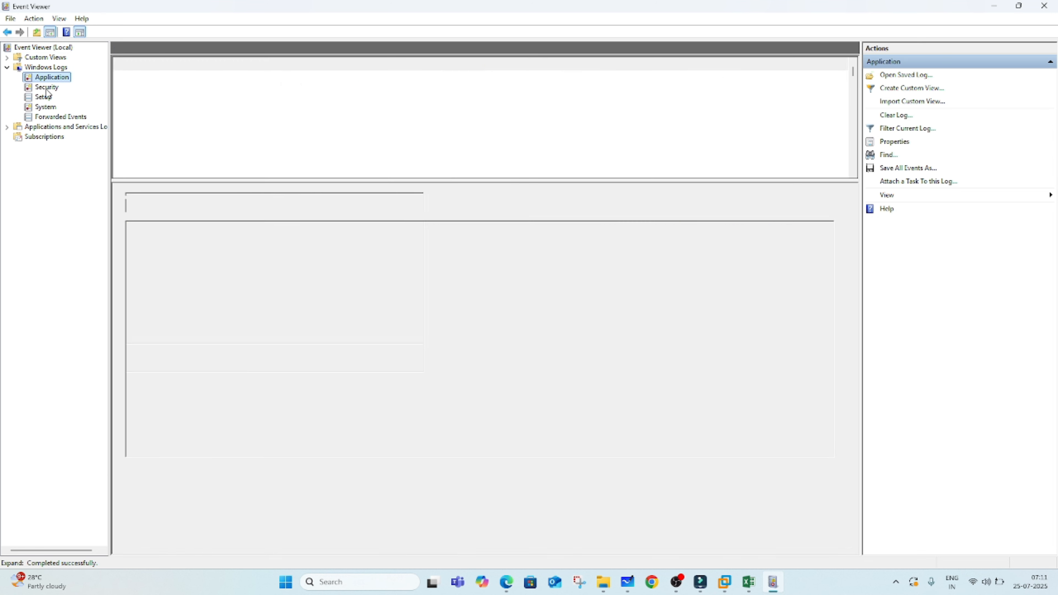
{"action": "left_click", "coordinate": [46, 88]}
{"action": "left_click", "coordinate": [45, 97]}
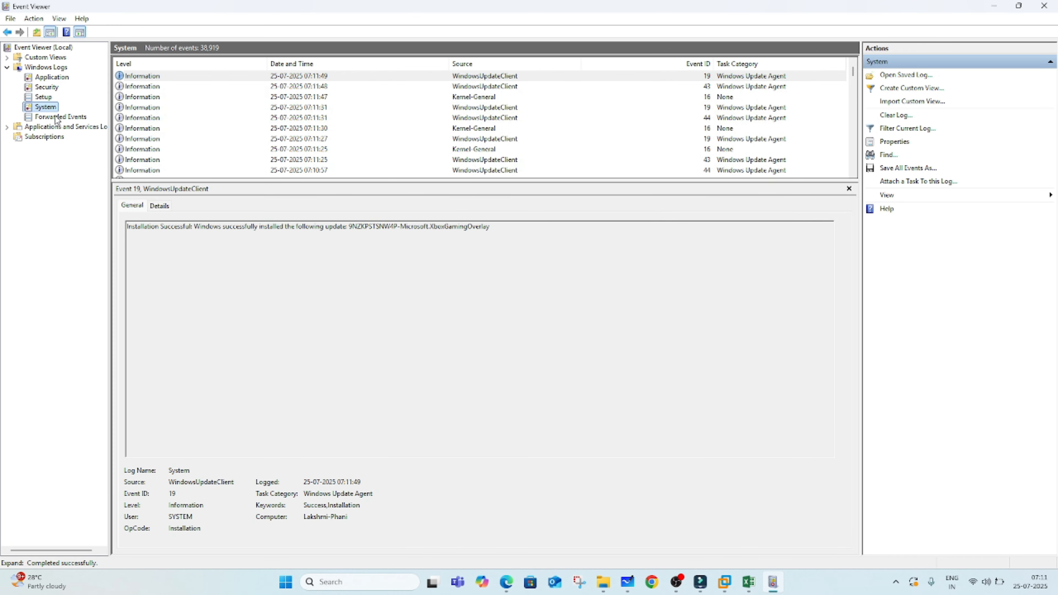
{"action": "left_click", "coordinate": [50, 117]}
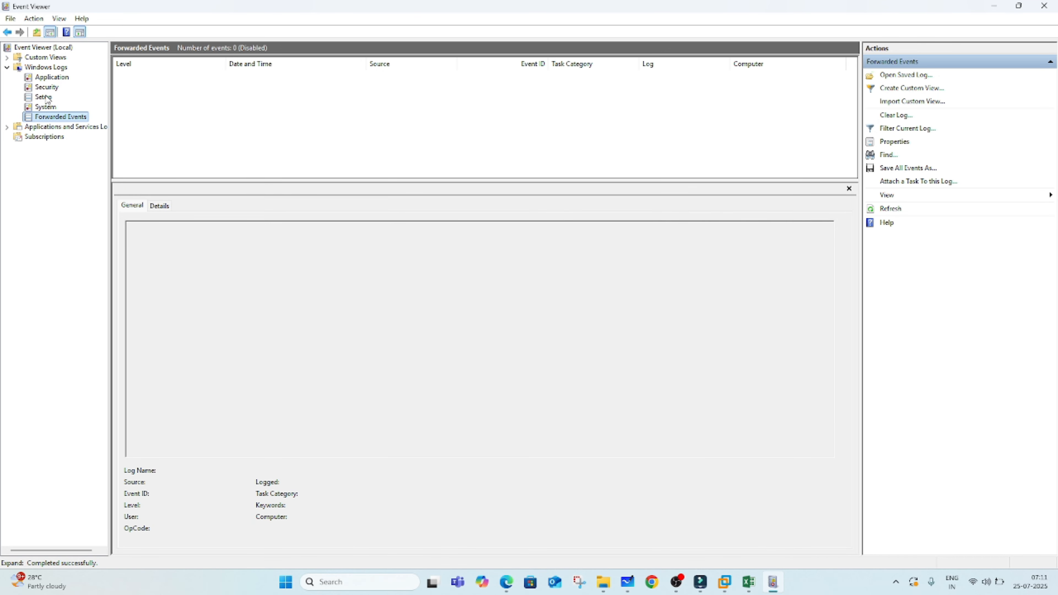
Examine the Application log, including the Security-SPP event 16384 and the Application Error event 1000.
{"action": "left_click", "coordinate": [48, 77]}
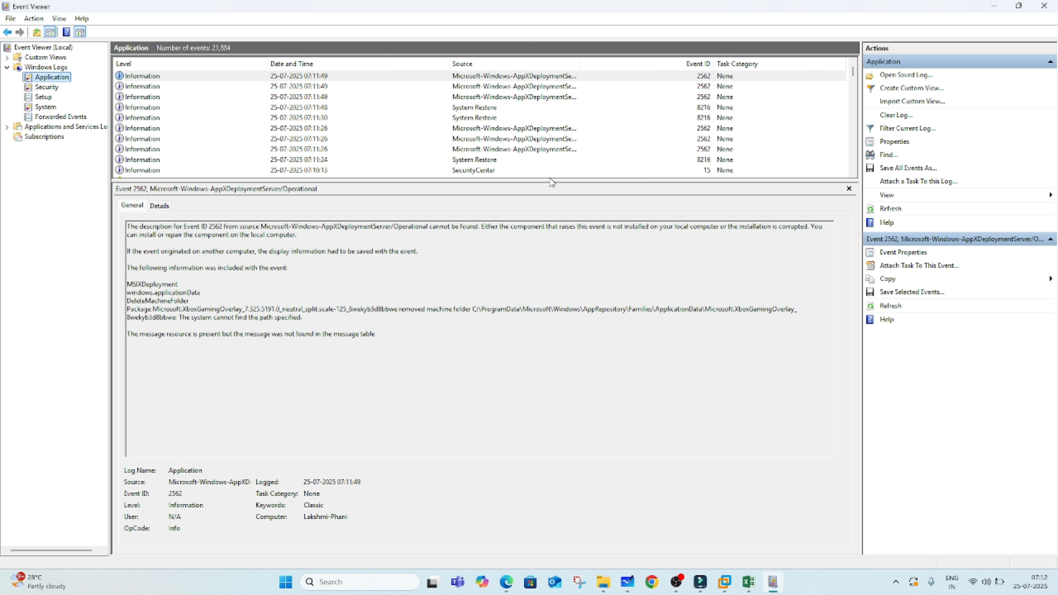
{"action": "scroll", "coordinate": [723, 164], "scroll_direction": "down", "scroll_amount": 3}
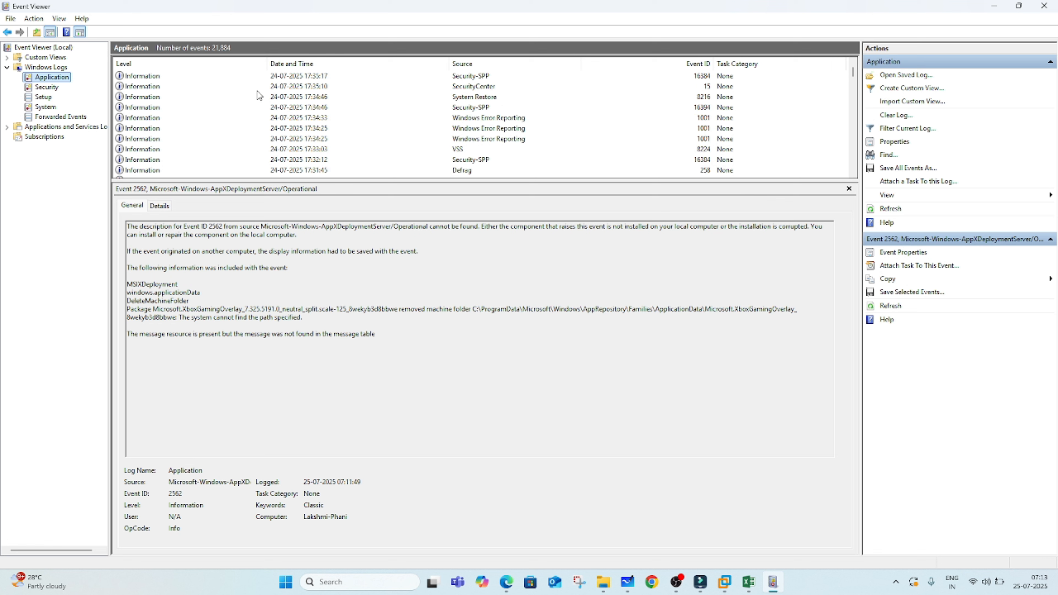
{"action": "left_click", "coordinate": [273, 79]}
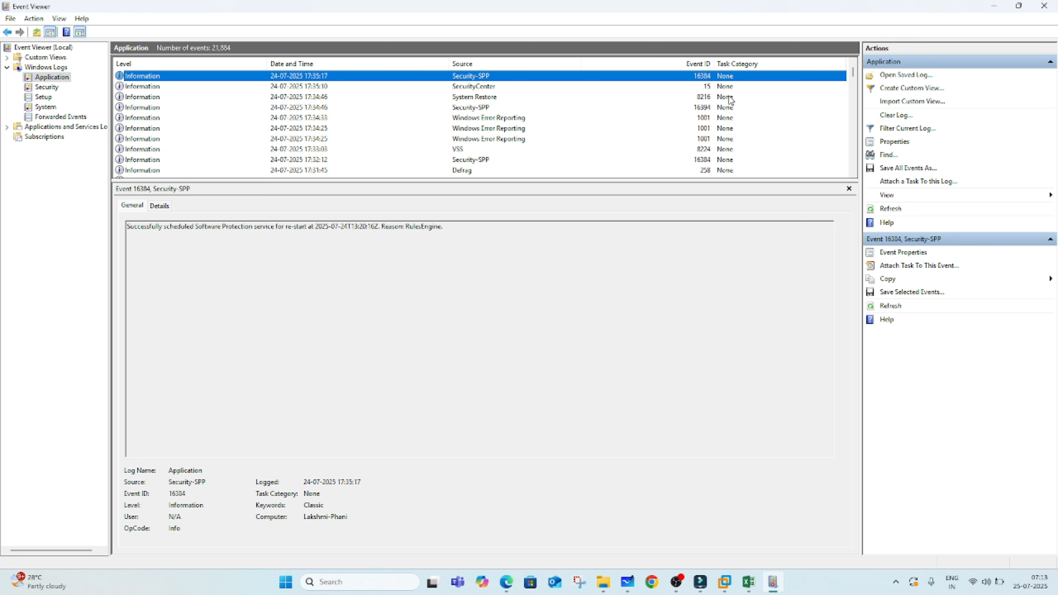
{"action": "scroll", "coordinate": [713, 176], "scroll_direction": "down", "scroll_amount": 10}
{"action": "left_click", "coordinate": [713, 176]}
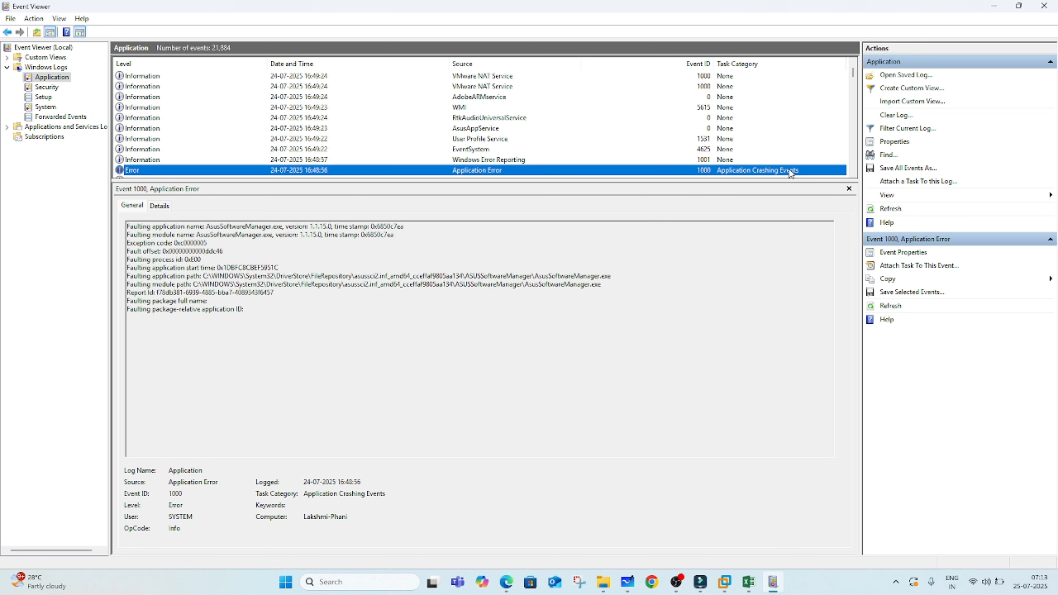
Examine the Security log and its Logon event with ID 4624.
{"action": "left_click", "coordinate": [49, 87]}
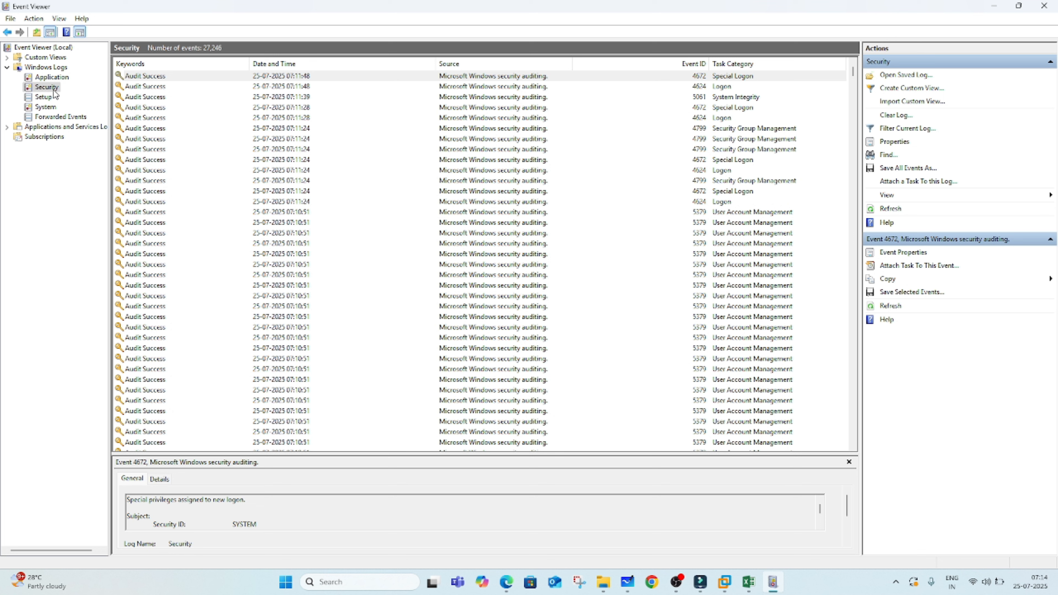
{"action": "left_click", "coordinate": [710, 86]}
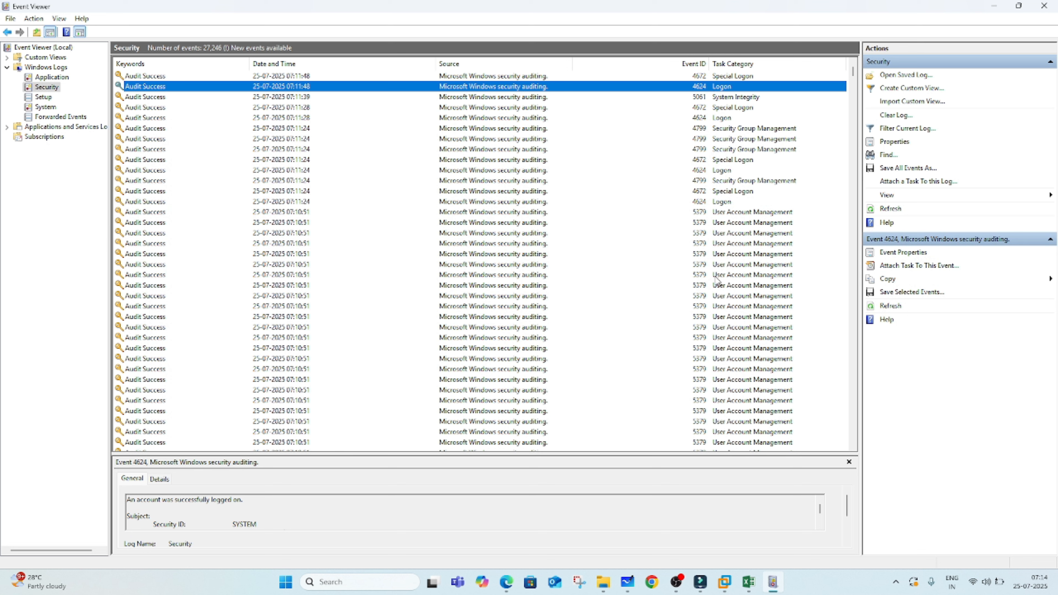
{"action": "scroll", "coordinate": [715, 338], "scroll_direction": "down", "scroll_amount": 5}
Review the Setup and System logs, followed by the Forwarded Events log.
{"action": "left_click", "coordinate": [45, 100]}
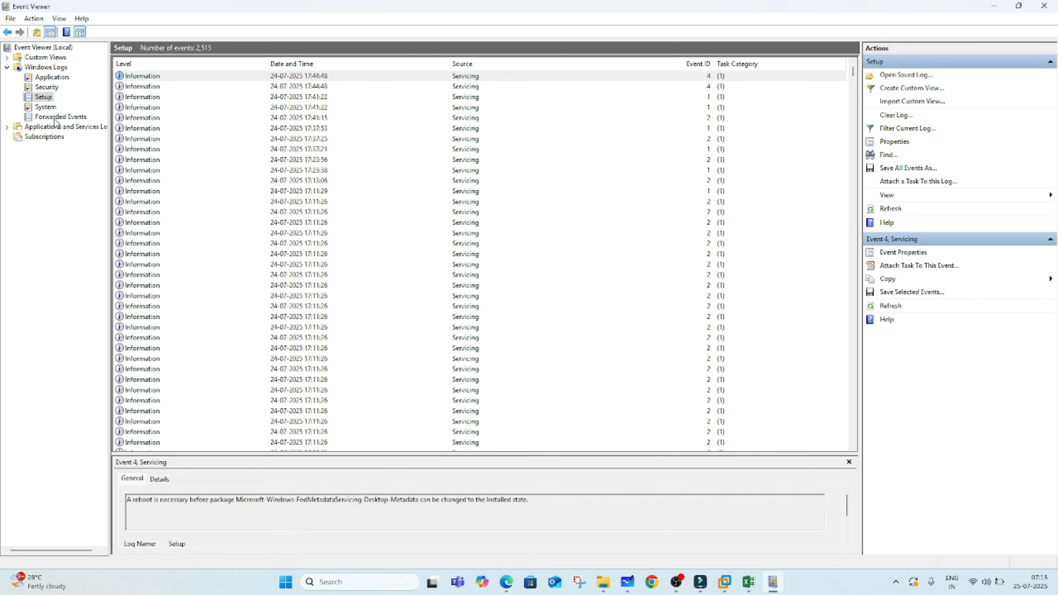
{"action": "left_click", "coordinate": [46, 107]}
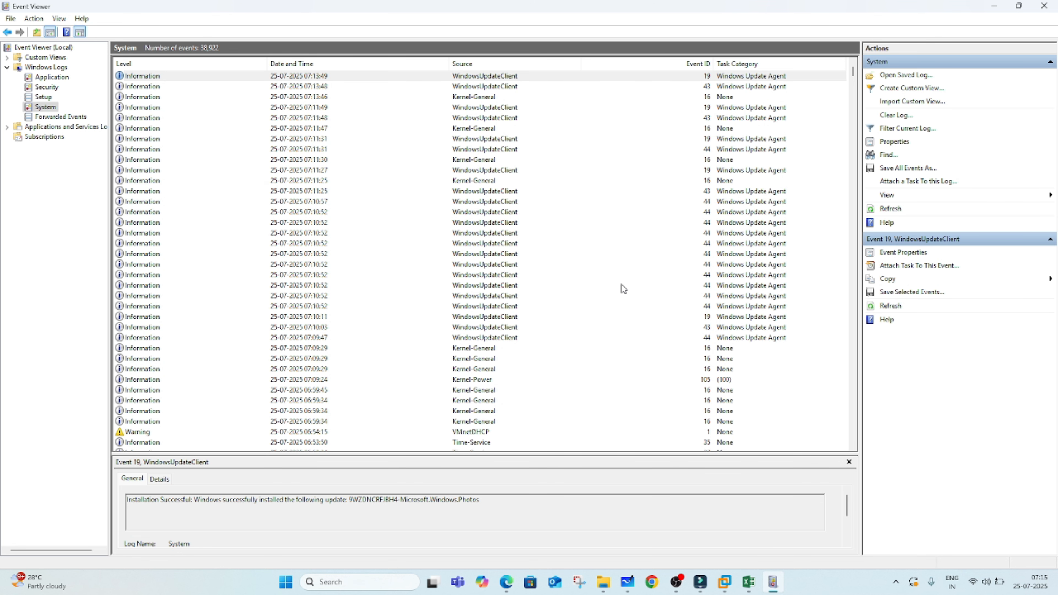
{"action": "left_click", "coordinate": [54, 118]}
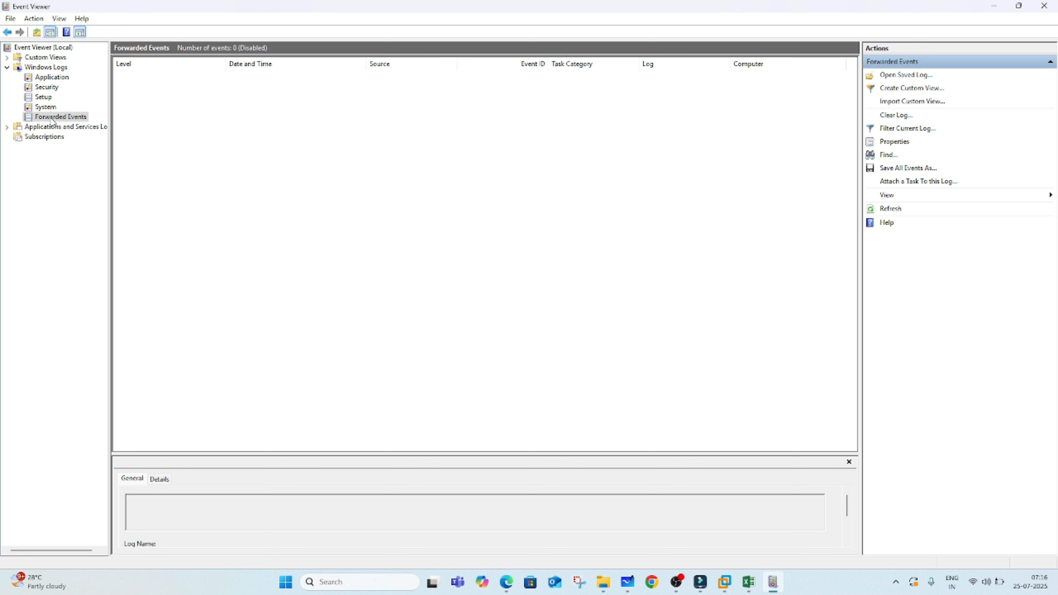
{"action": "left_click", "coordinate": [61, 117]}
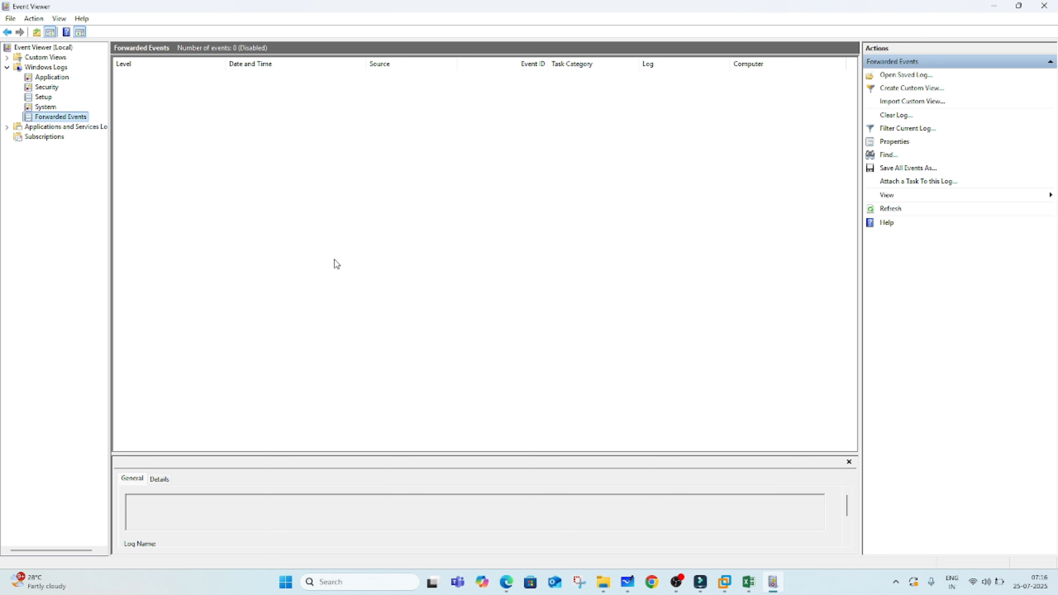
Switch to the Windows 10 x64 virtual machine and launch Notepad there from a search for notepad.
{"action": "left_click", "coordinate": [351, 583]}
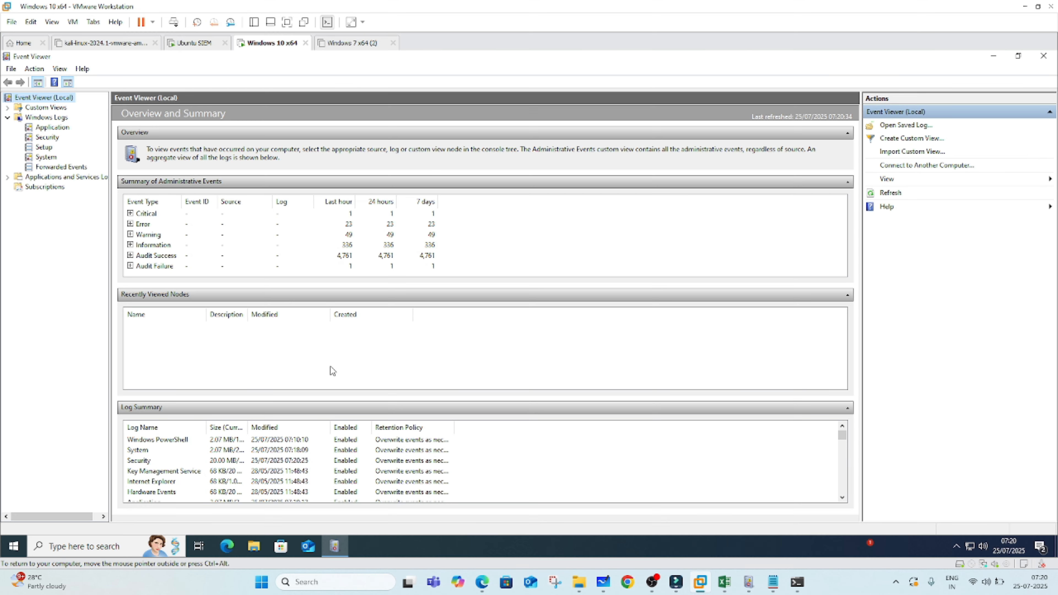
{"action": "left_click", "coordinate": [87, 546]}
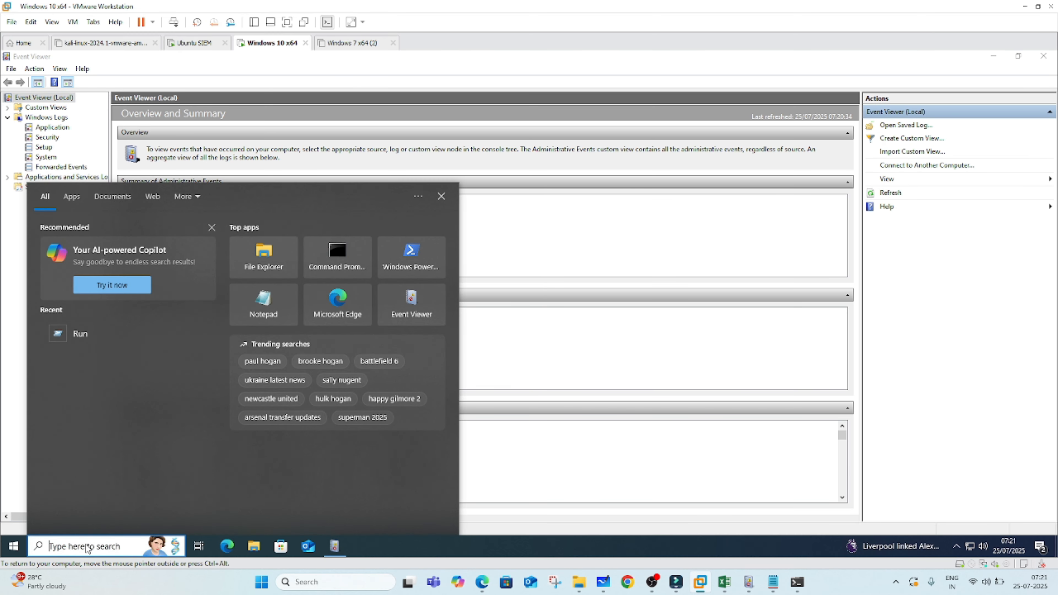
{"action": "type", "text": "notepad"}
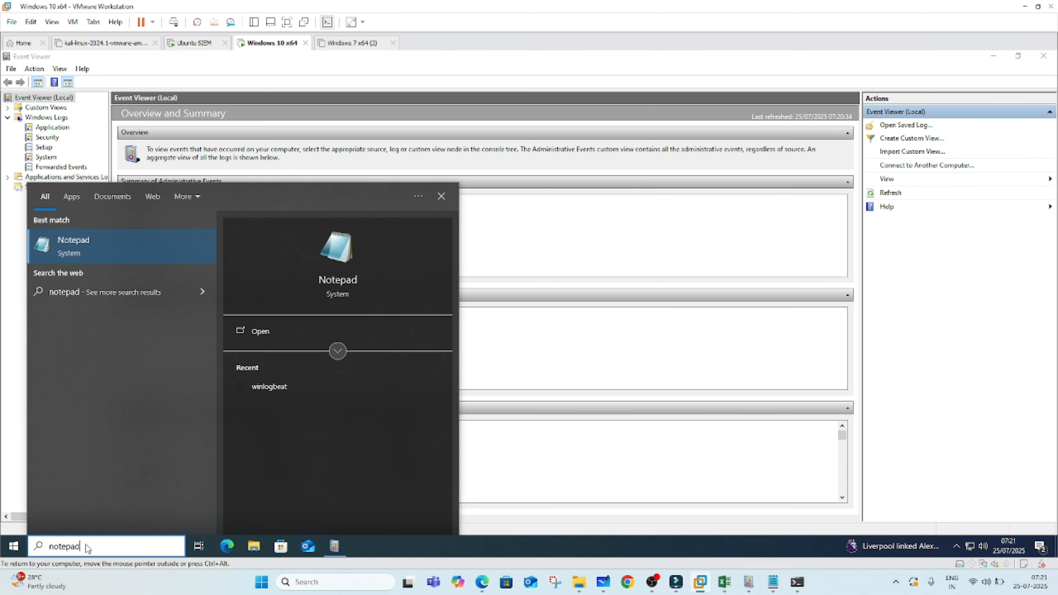
{"action": "key", "text": "Return"}
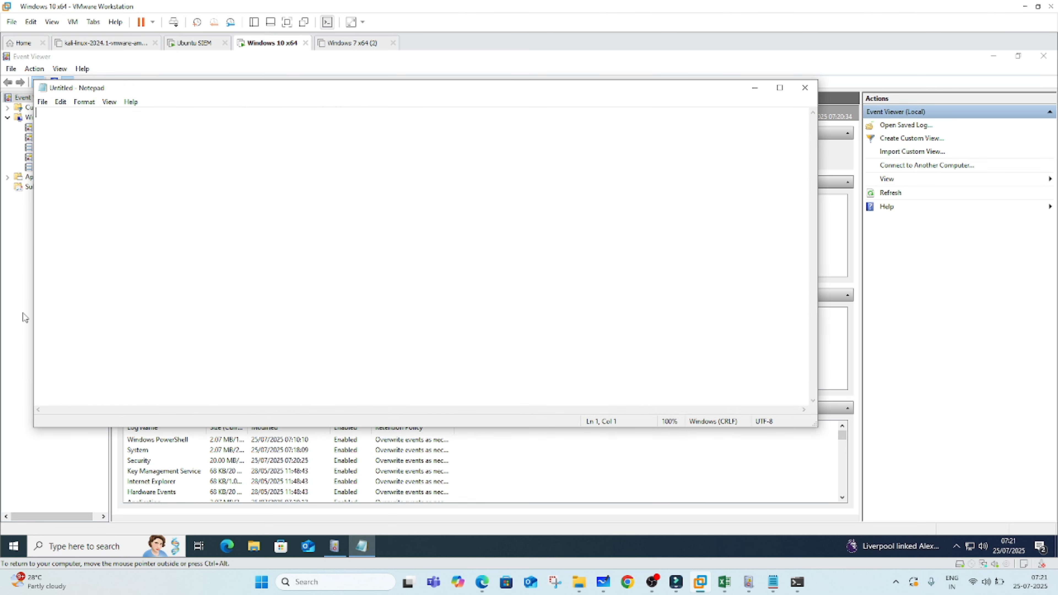
Open Windows PowerShell in the virtual machine and launch Notepad with the notepad command.
{"action": "left_click", "coordinate": [71, 548]}
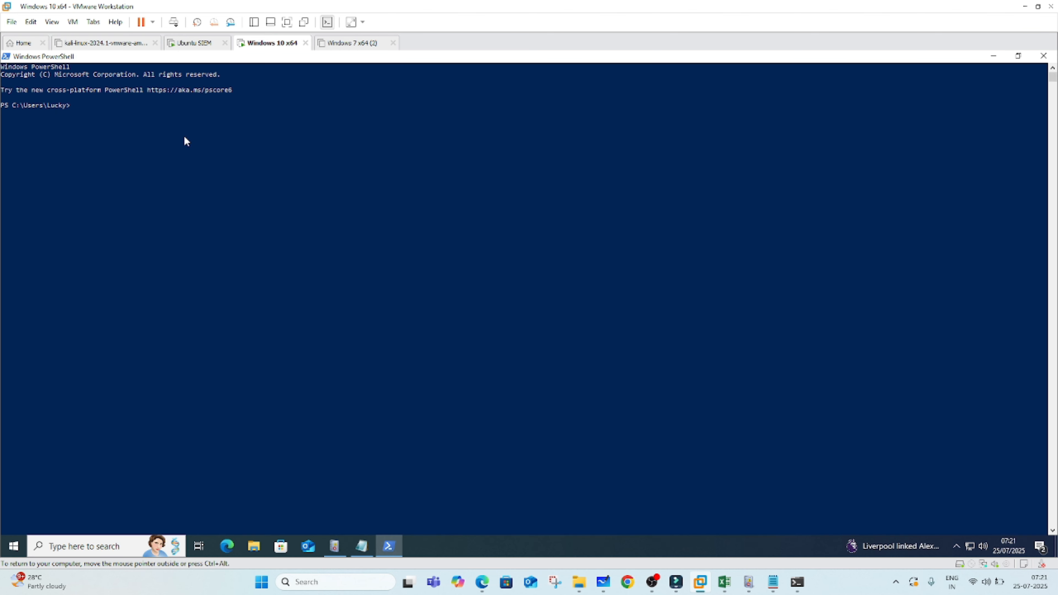
{"action": "type", "text": "notepad"}
{"action": "key", "text": "Return"}
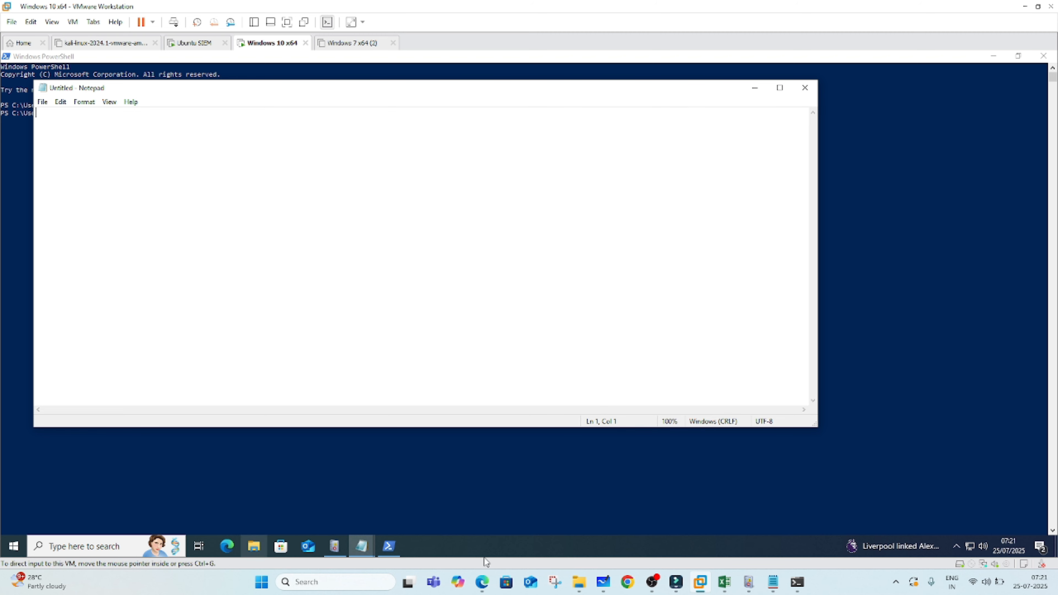
Return to the virtual machine's Event Viewer and view Logon event 4624 in the Security log.
{"action": "left_click", "coordinate": [334, 547]}
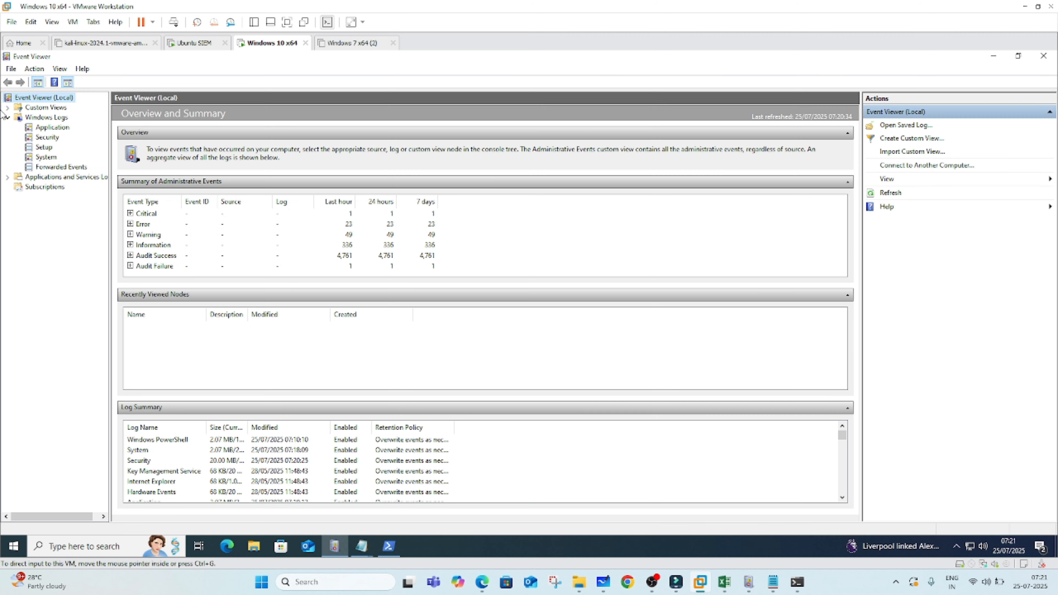
{"action": "left_click", "coordinate": [50, 139]}
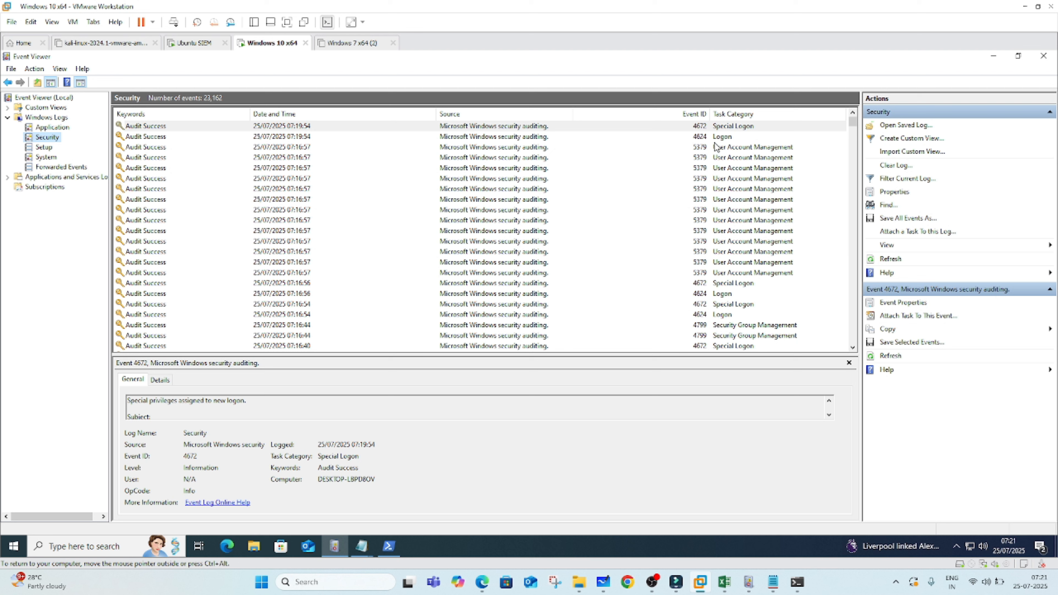
{"action": "left_click", "coordinate": [706, 137]}
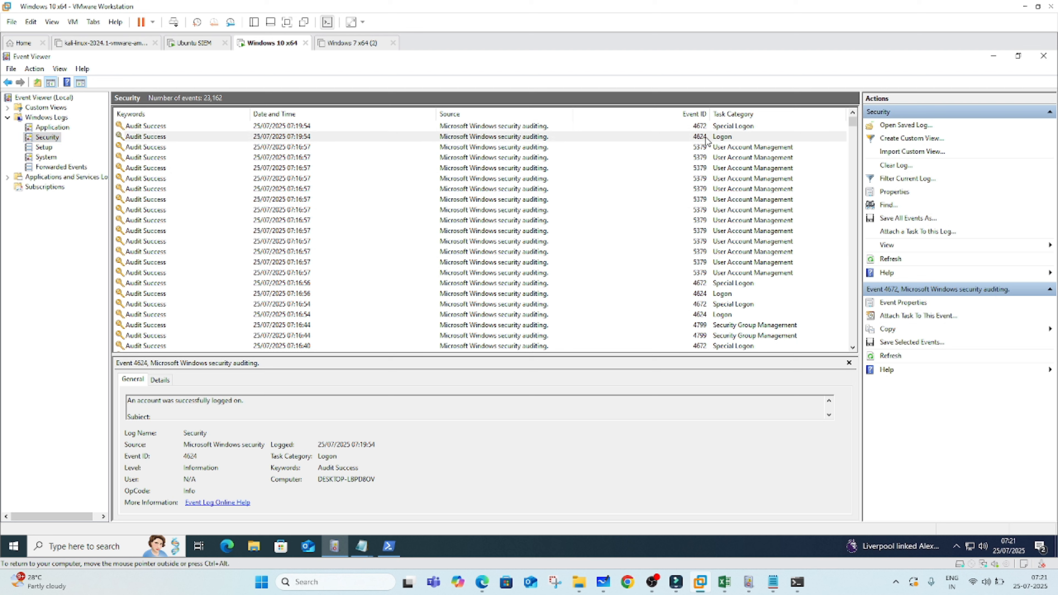
Filter the Security log to event ID 4688 and inspect the most recent Process Creation events.
{"action": "left_click", "coordinate": [907, 182]}
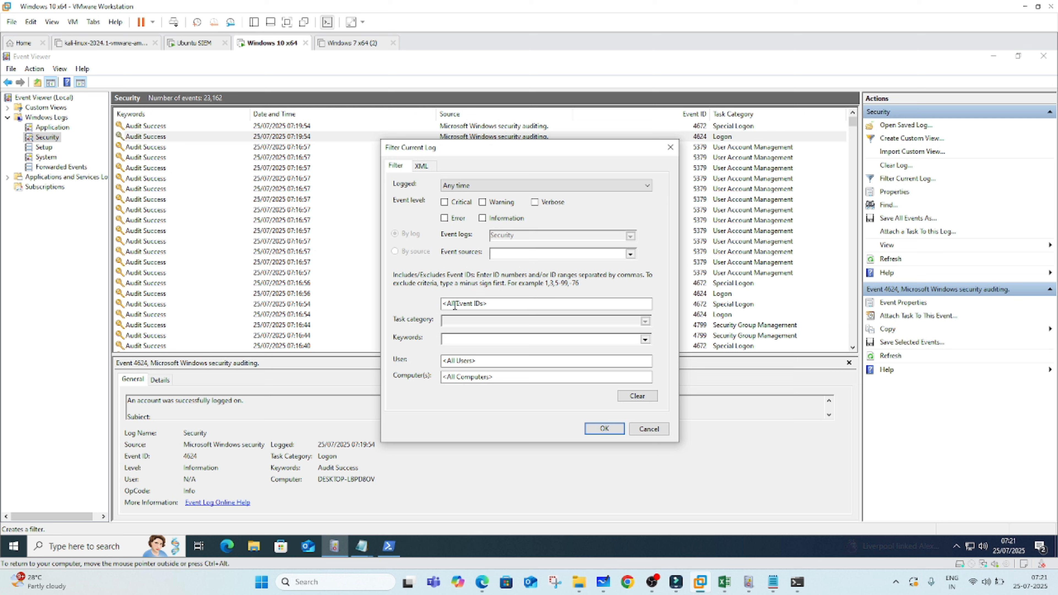
{"action": "left_click", "coordinate": [495, 304]}
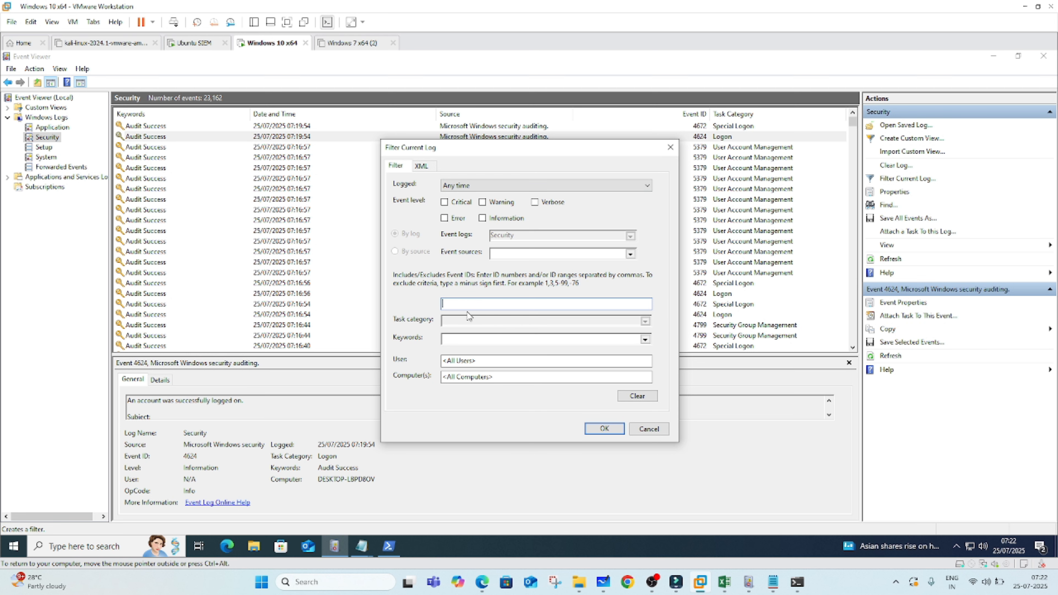
{"action": "type", "text": "4688"}
{"action": "left_click", "coordinate": [607, 430]}
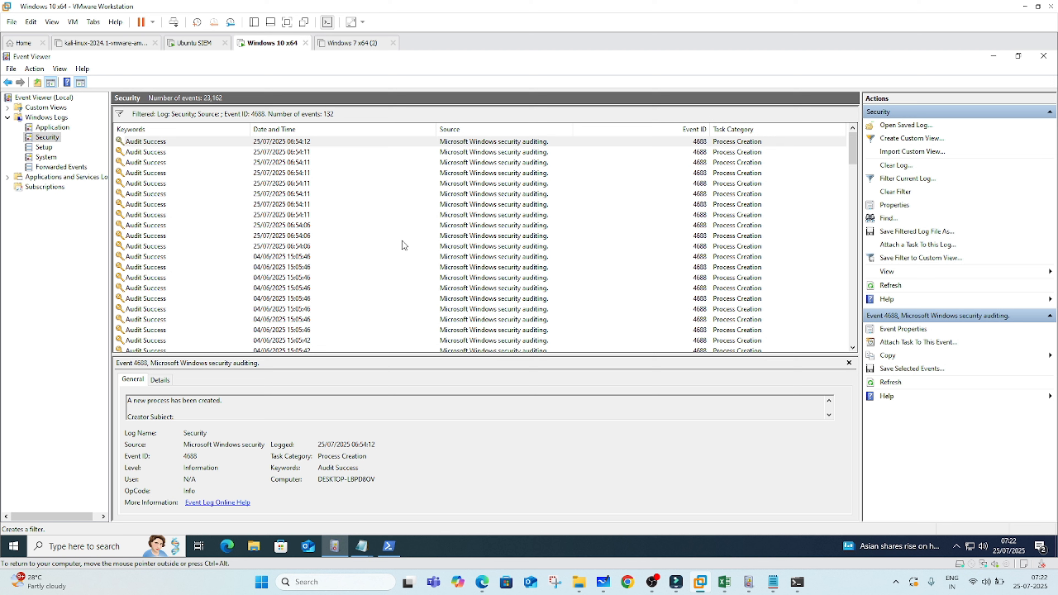
{"action": "left_click", "coordinate": [224, 142]}
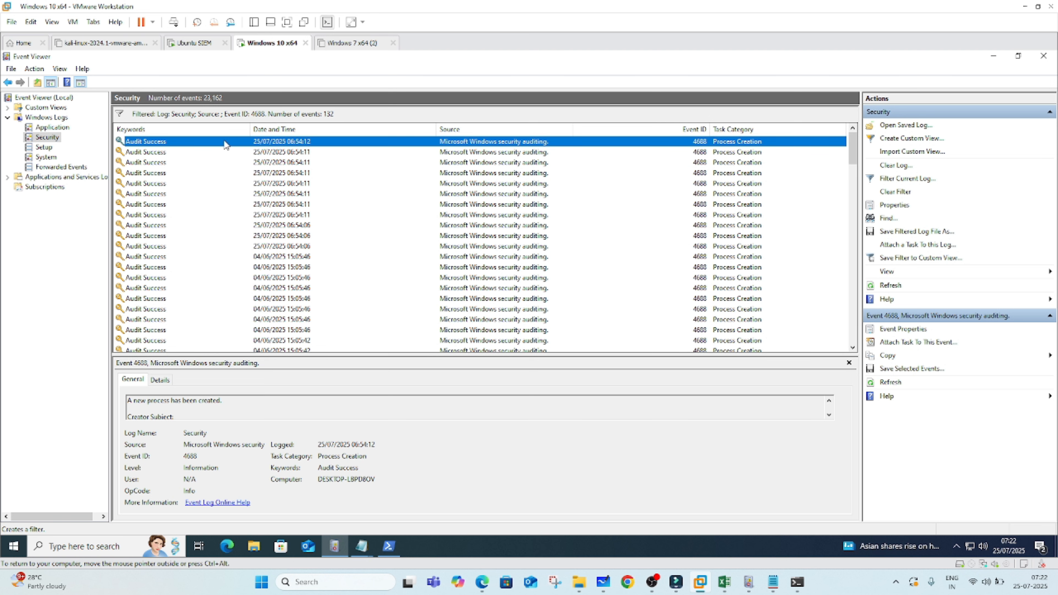
{"action": "left_click", "coordinate": [747, 151]}
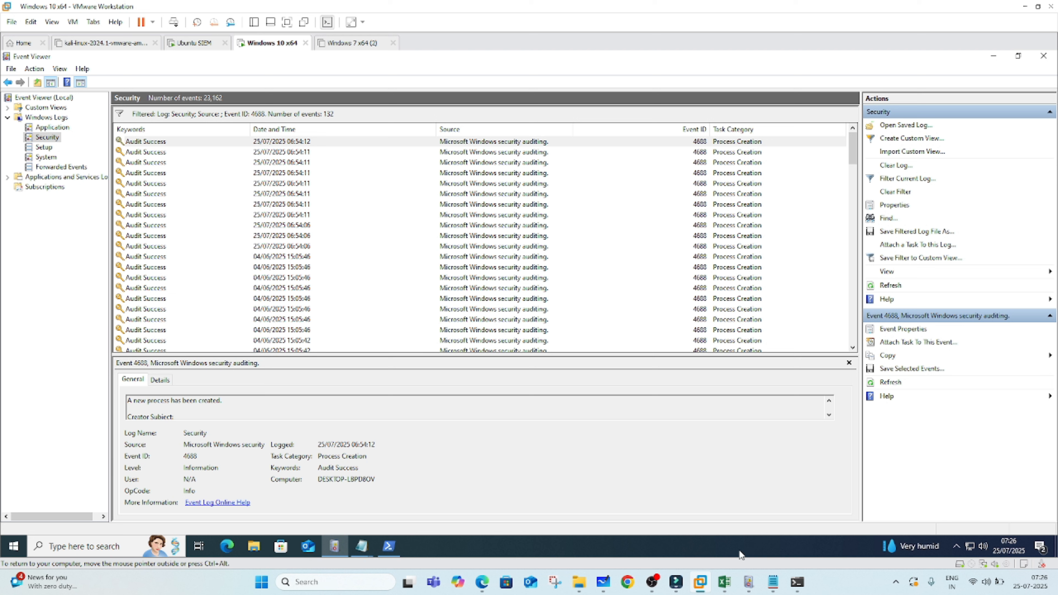
Check the log type table in Microsoft Whiteboard, then go through each Windows log from Application to Forwarded Events in the virtual machine.
{"action": "left_click", "coordinate": [604, 582]}
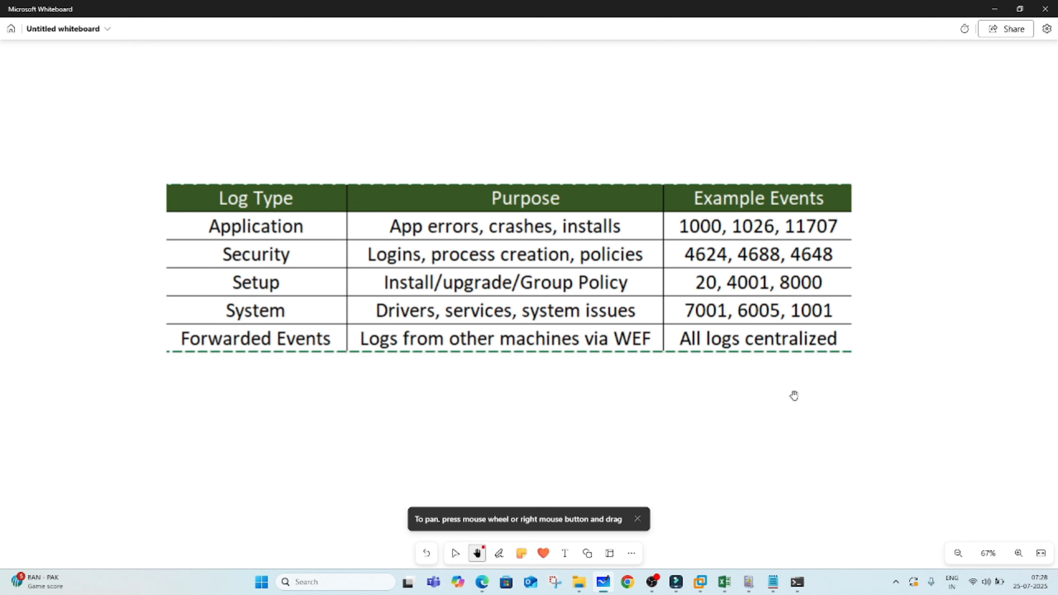
{"action": "key", "text": "alt+Tab"}
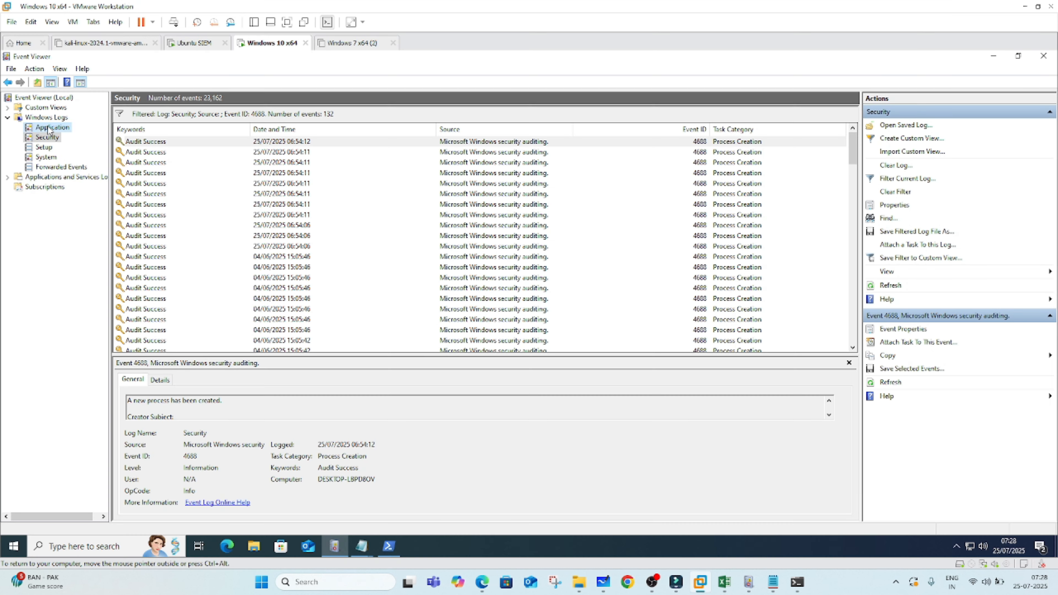
{"action": "left_click", "coordinate": [52, 127]}
{"action": "left_click", "coordinate": [48, 138]}
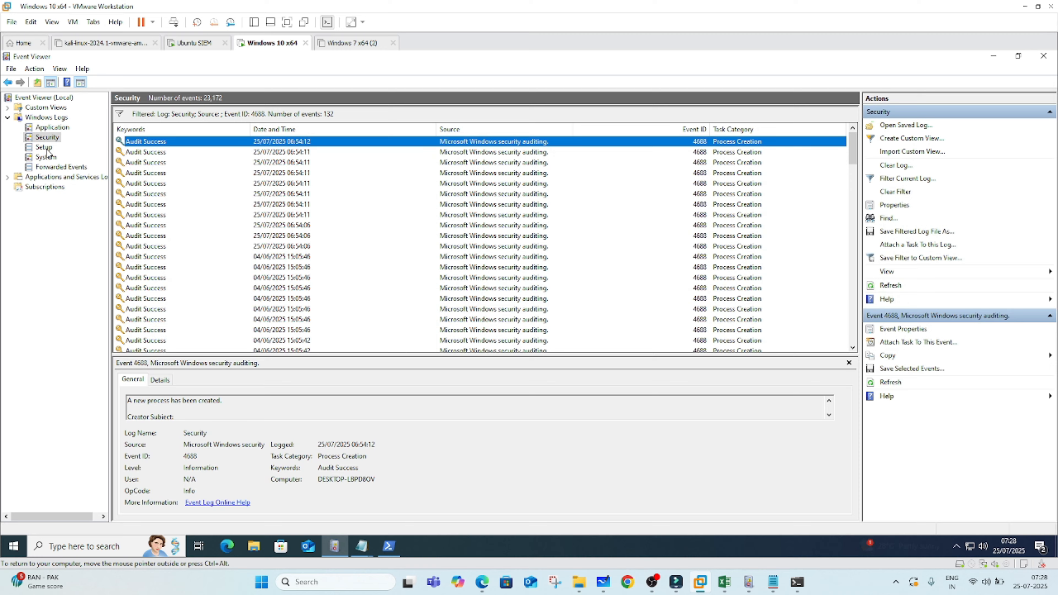
{"action": "left_click", "coordinate": [45, 148]}
{"action": "left_click", "coordinate": [45, 159]}
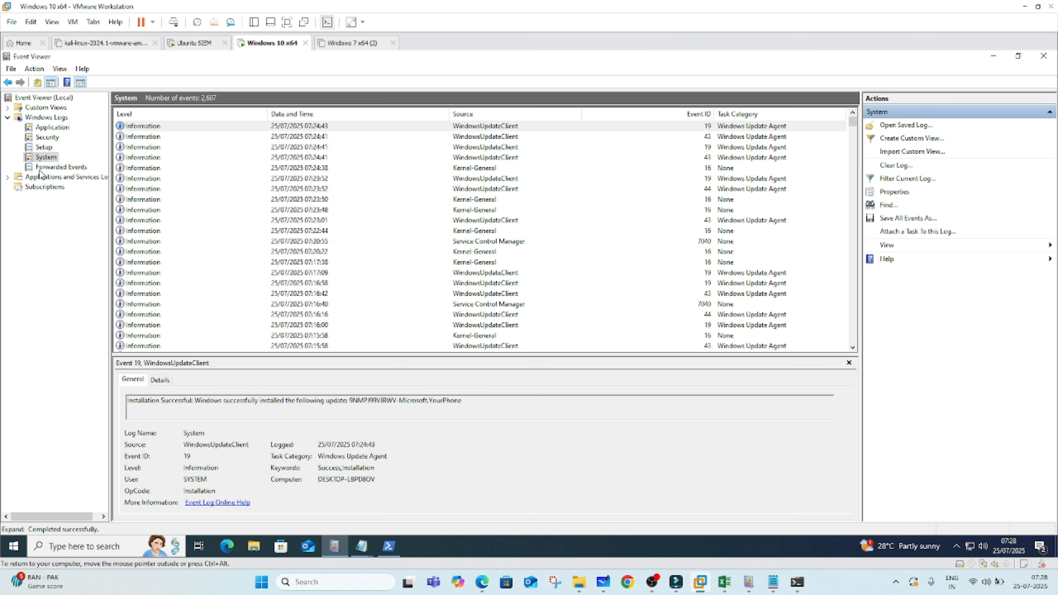
{"action": "left_click", "coordinate": [42, 167]}
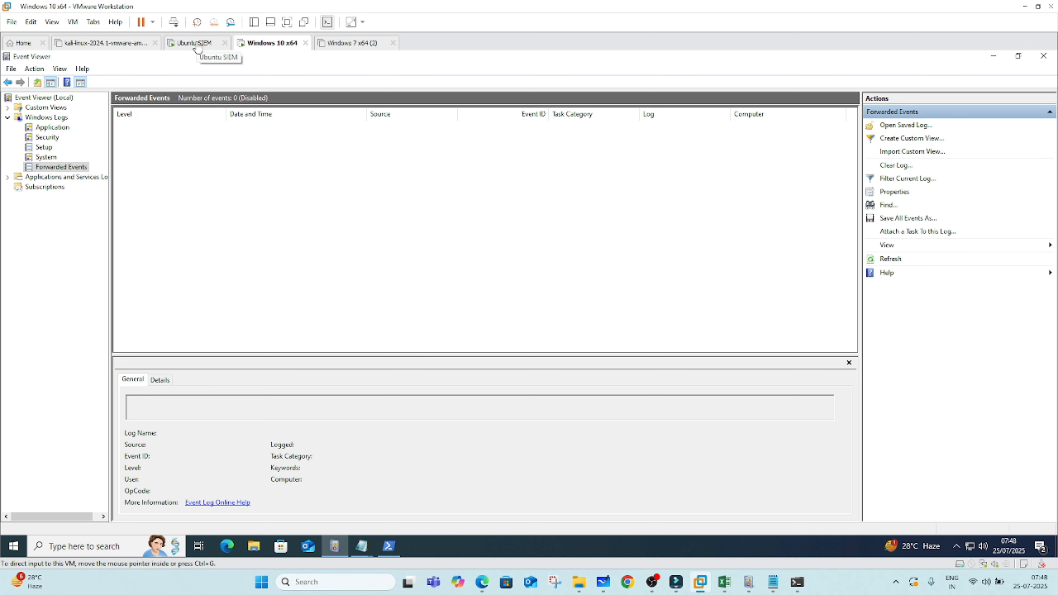
Switch to the Ubuntu SIEM virtual machine and search the winlogbeat-* events in Elastic Discover for "4624".
{"action": "left_click", "coordinate": [194, 43]}
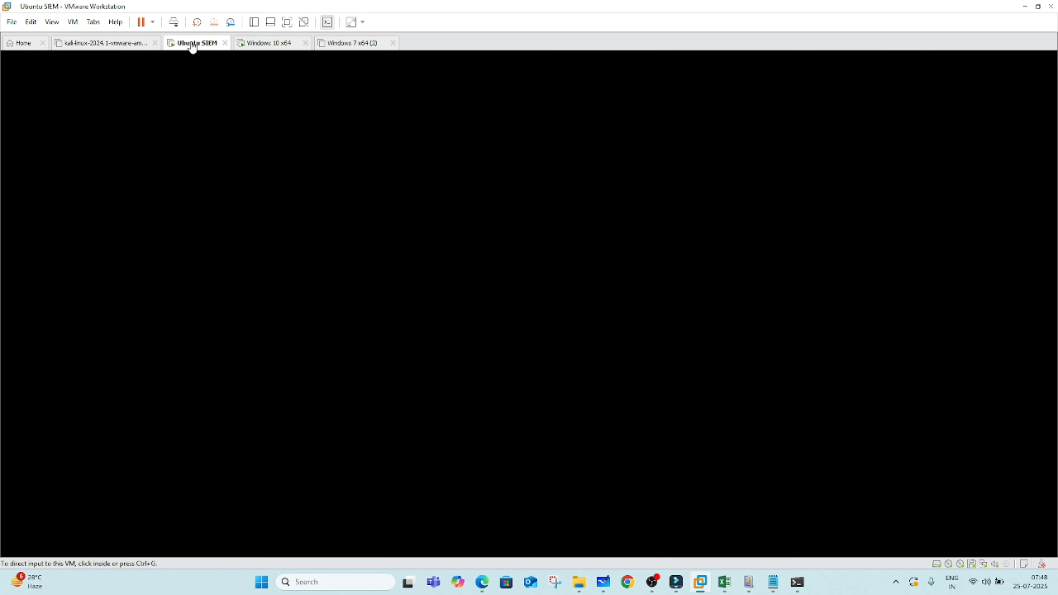
{"action": "left_click", "coordinate": [279, 190]}
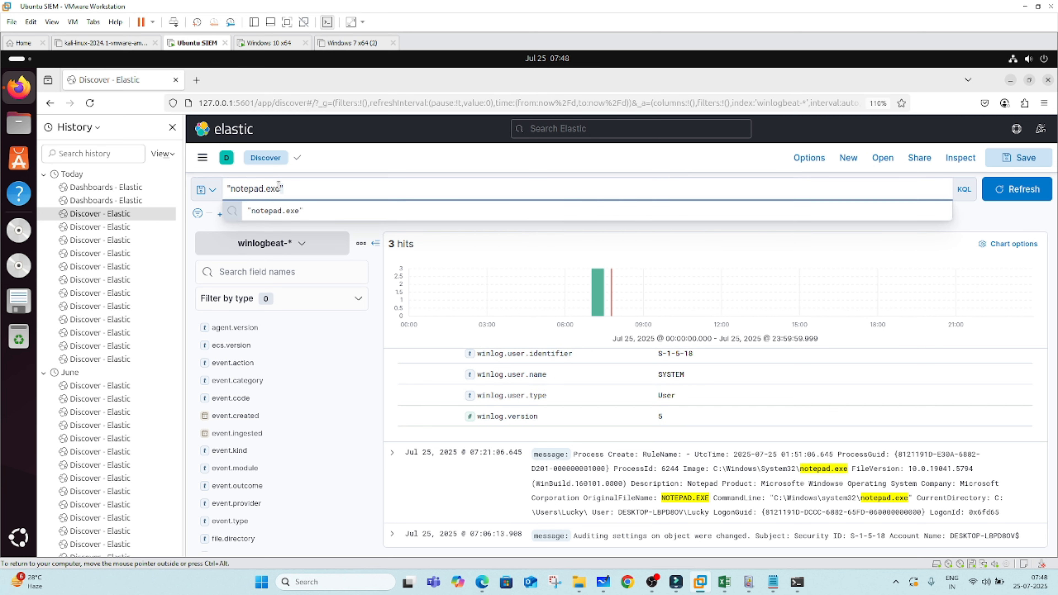
{"action": "key", "text": "ctrl+a"}
{"action": "key", "text": "BackSpace"}
{"action": "type", "text": "\""}
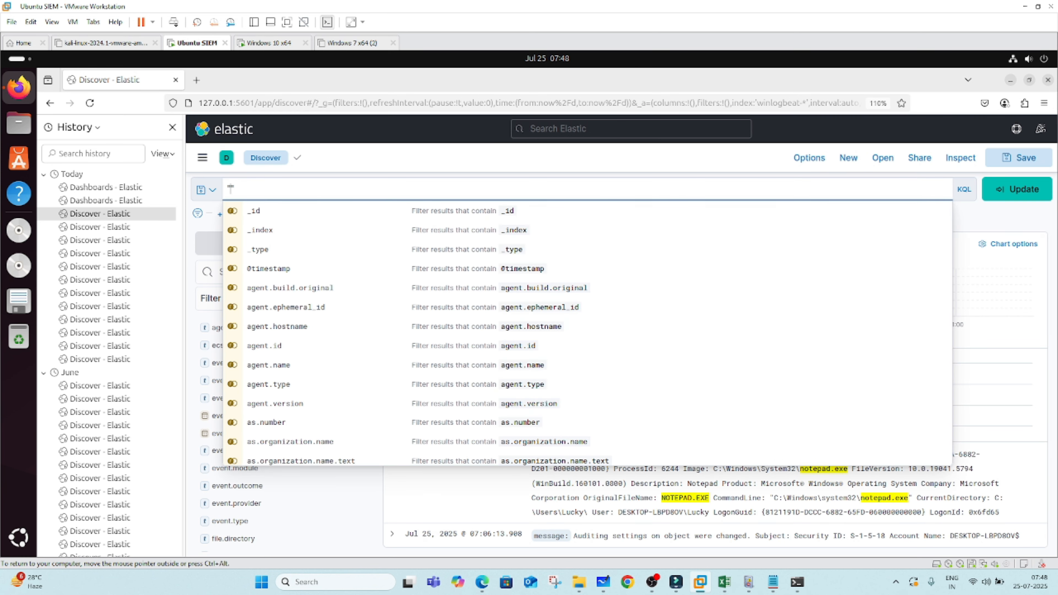
{"action": "type", "text": "4624+"}
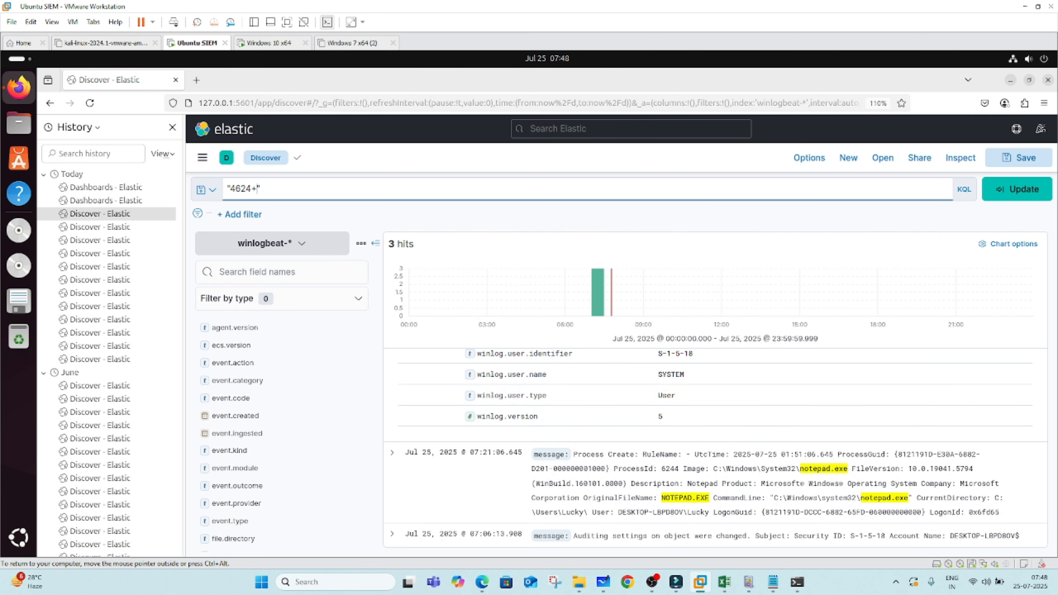
{"action": "key", "text": "BackSpace"}
{"action": "key", "text": "Return"}
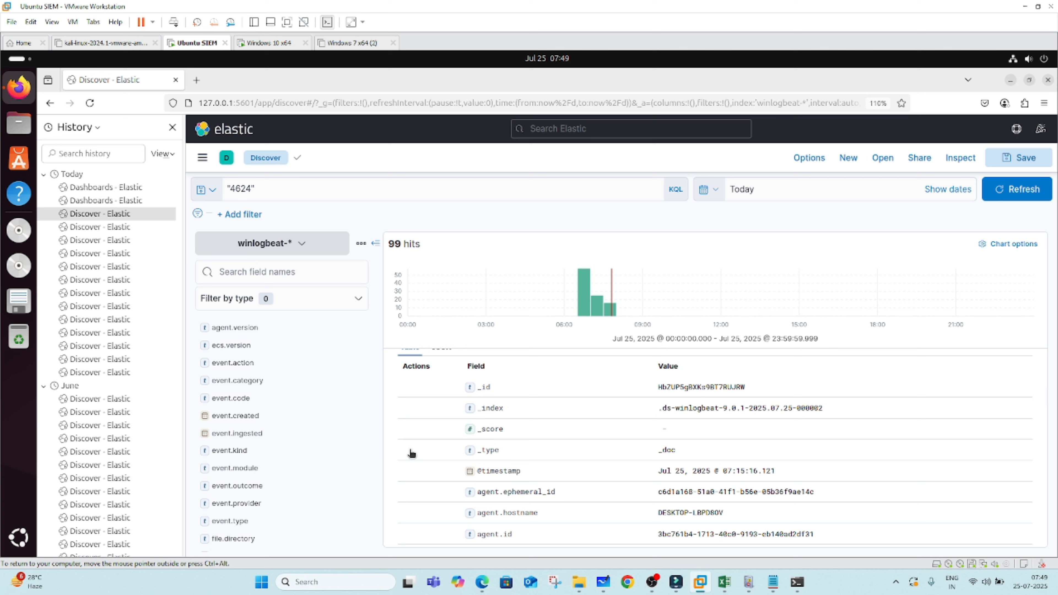
Examine the expanded 4624 logon document, including its event code, logon type, process and elevated token fields.
{"action": "scroll", "coordinate": [529, 488], "scroll_direction": "up", "scroll_amount": 3}
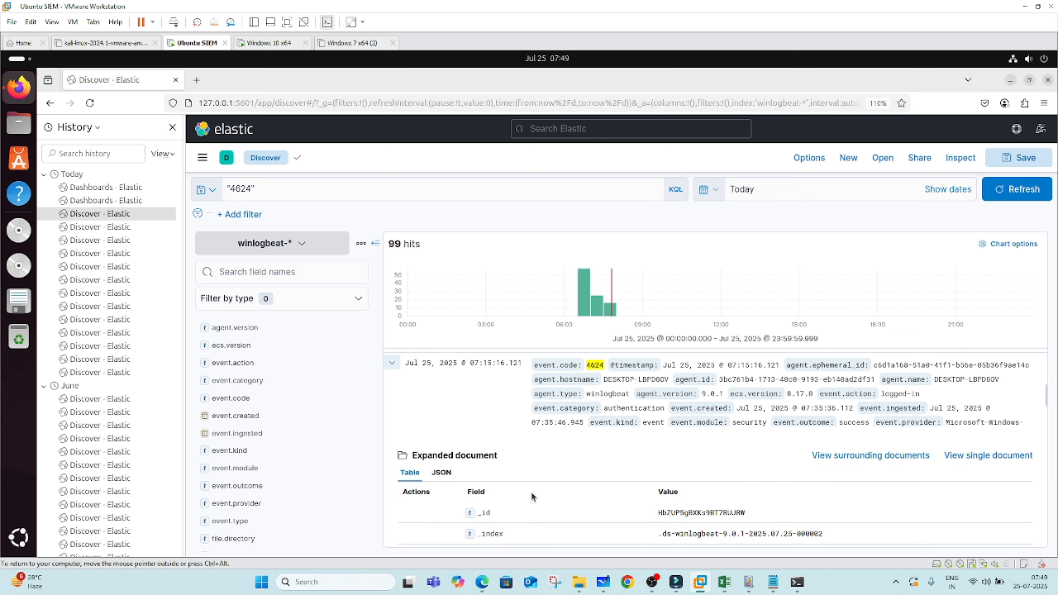
{"action": "scroll", "coordinate": [532, 493], "scroll_direction": "down", "scroll_amount": 5}
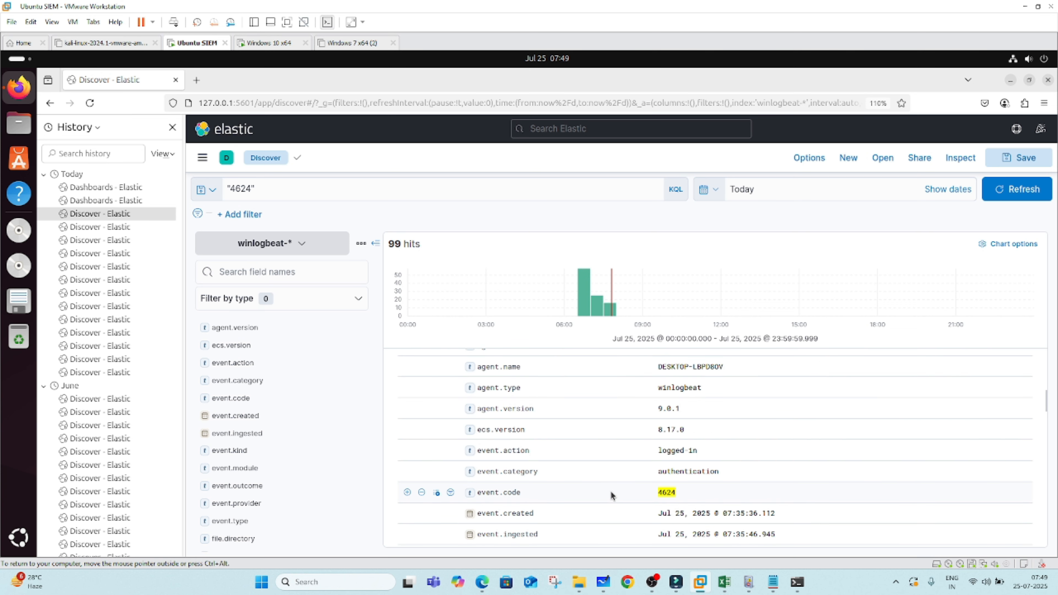
{"action": "scroll", "coordinate": [586, 502], "scroll_direction": "down", "scroll_amount": 1}
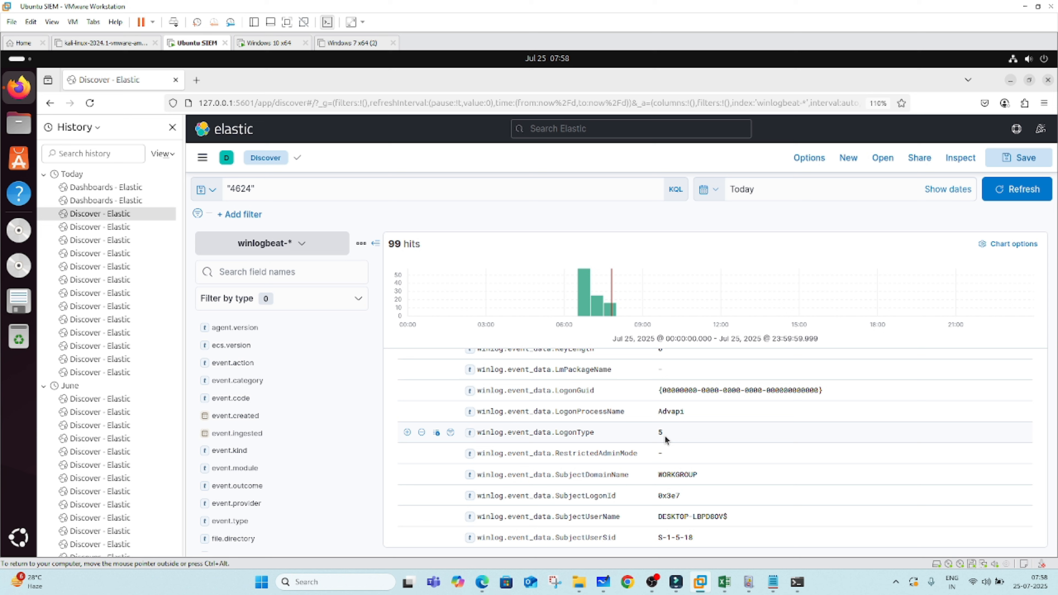
{"action": "scroll", "coordinate": [625, 441], "scroll_direction": "up", "scroll_amount": 10}
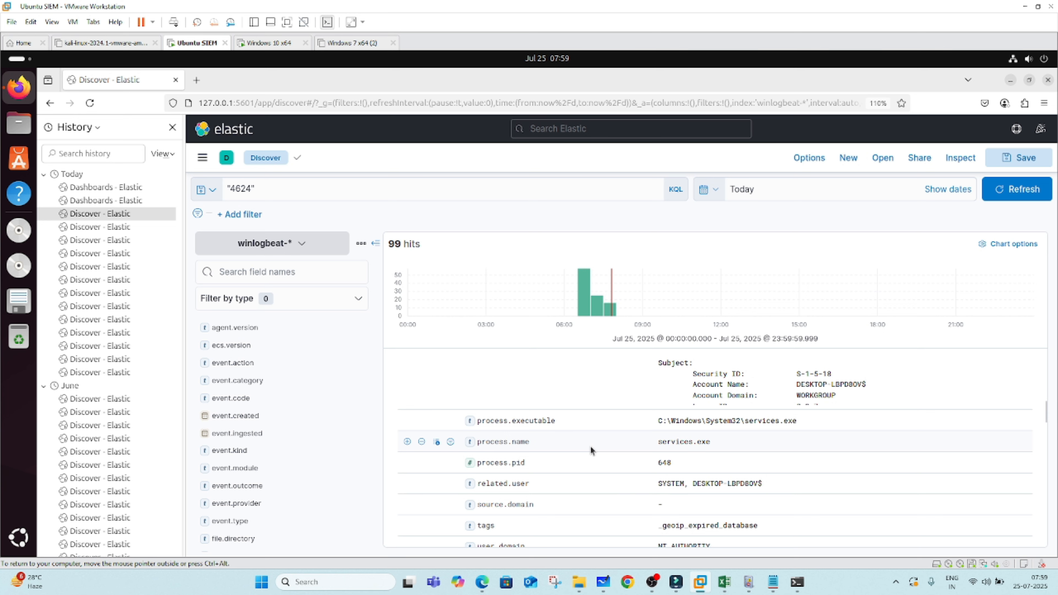
{"action": "scroll", "coordinate": [590, 446], "scroll_direction": "down", "scroll_amount": 5}
{"action": "left_click_drag", "start_coordinate": [582, 517], "coordinate": [481, 517]}
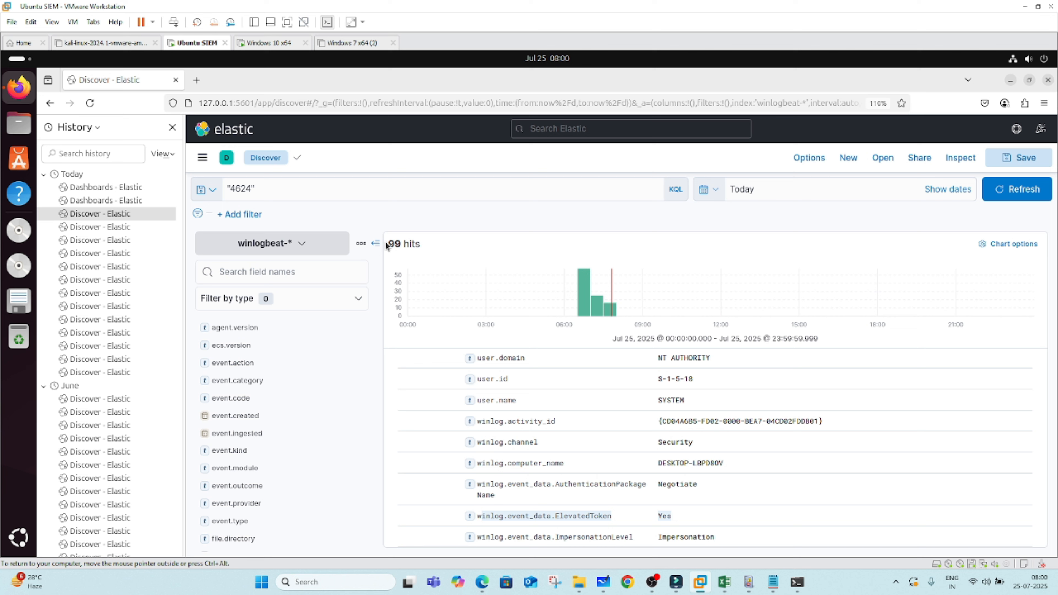
{"action": "scroll", "coordinate": [608, 459], "scroll_direction": "up", "scroll_amount": 5}
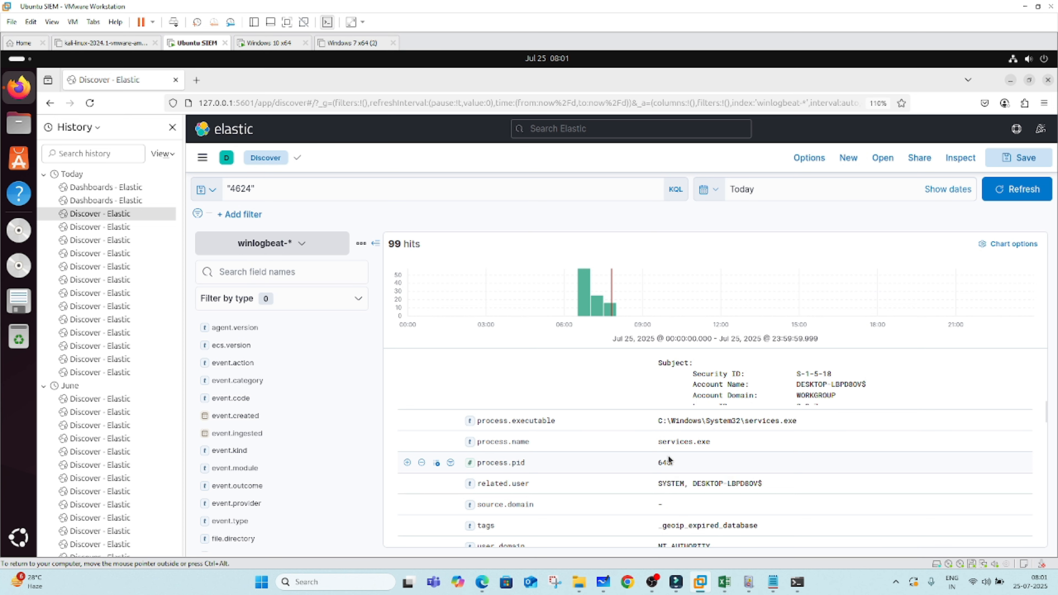
Replace the Discover query with "notepad.exe" and run the search.
{"action": "left_click", "coordinate": [242, 190]}
{"action": "double_click", "coordinate": [242, 190]}
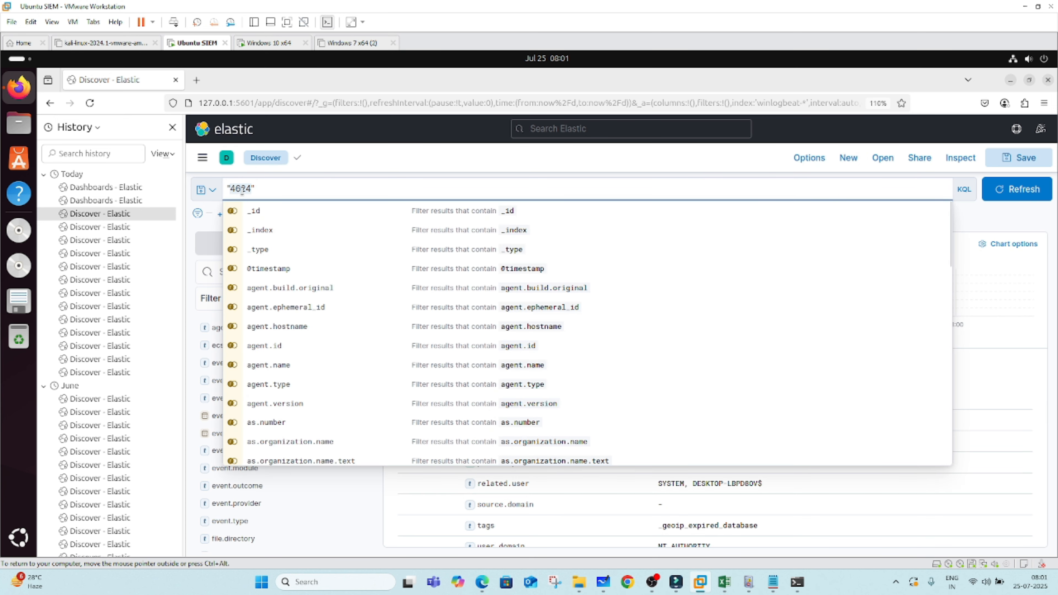
{"action": "type", "text": "notea"}
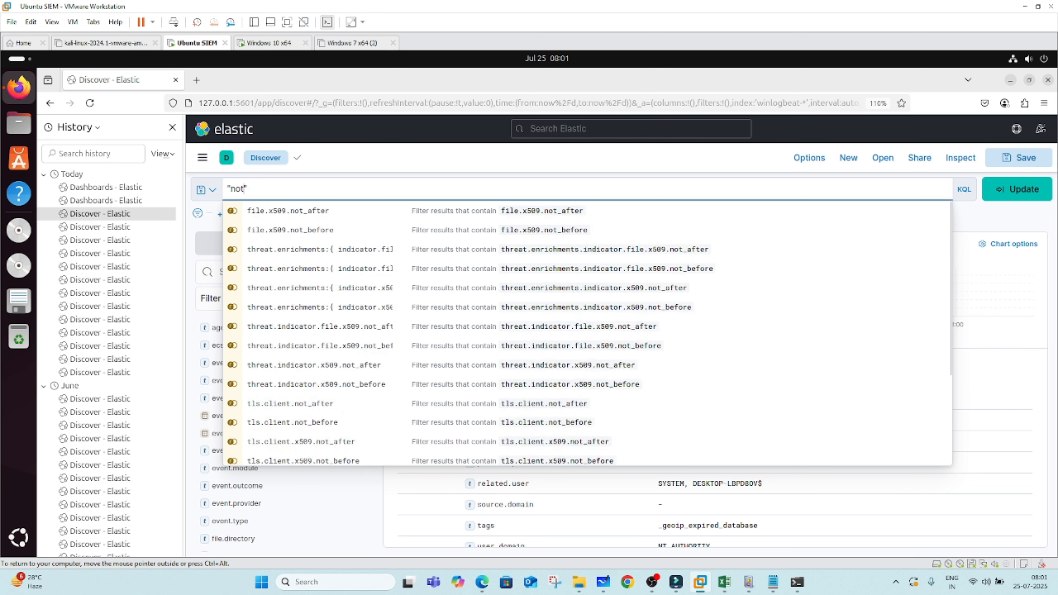
{"action": "type", "text": "pad.exe"}
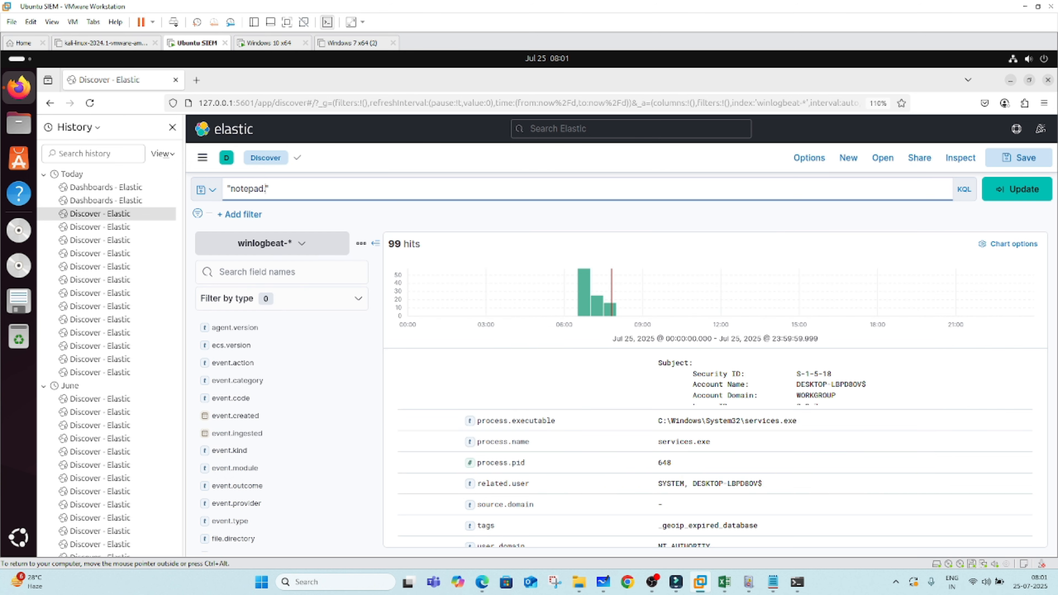
{"action": "key", "text": "Return"}
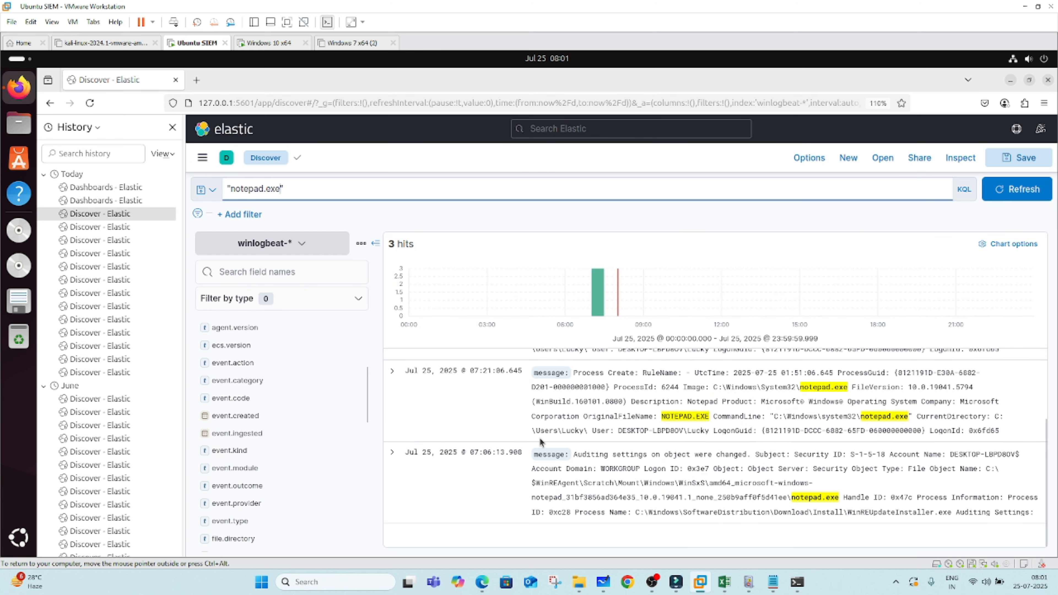
Expand the most recent notepad.exe process creation event and examine its event creation time, process, parent process and related user fields.
{"action": "scroll", "coordinate": [480, 469], "scroll_direction": "up", "scroll_amount": 3}
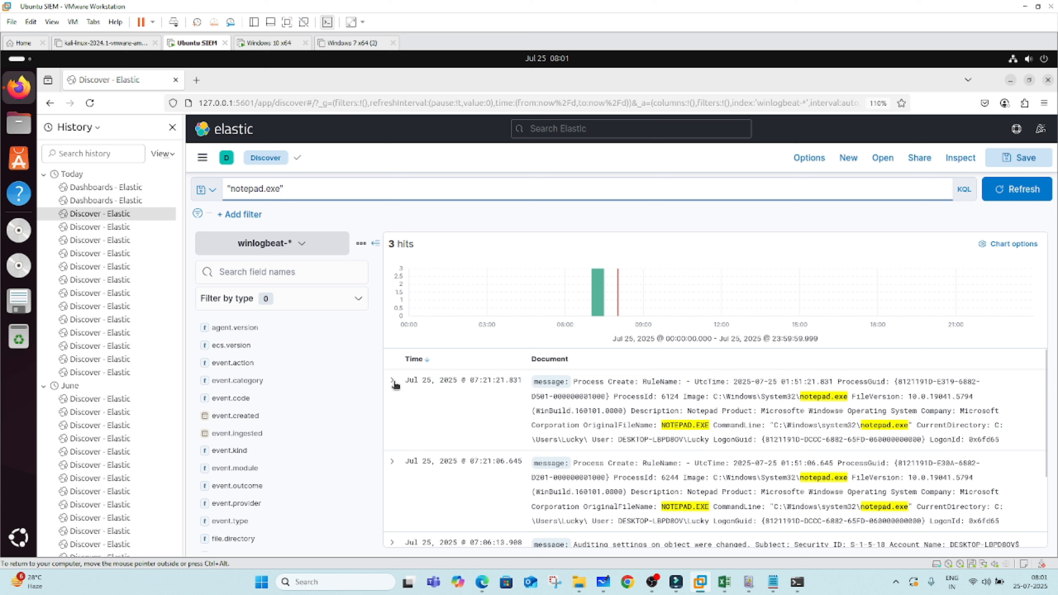
{"action": "left_click", "coordinate": [392, 380]}
{"action": "scroll", "coordinate": [536, 450], "scroll_direction": "down", "scroll_amount": 5}
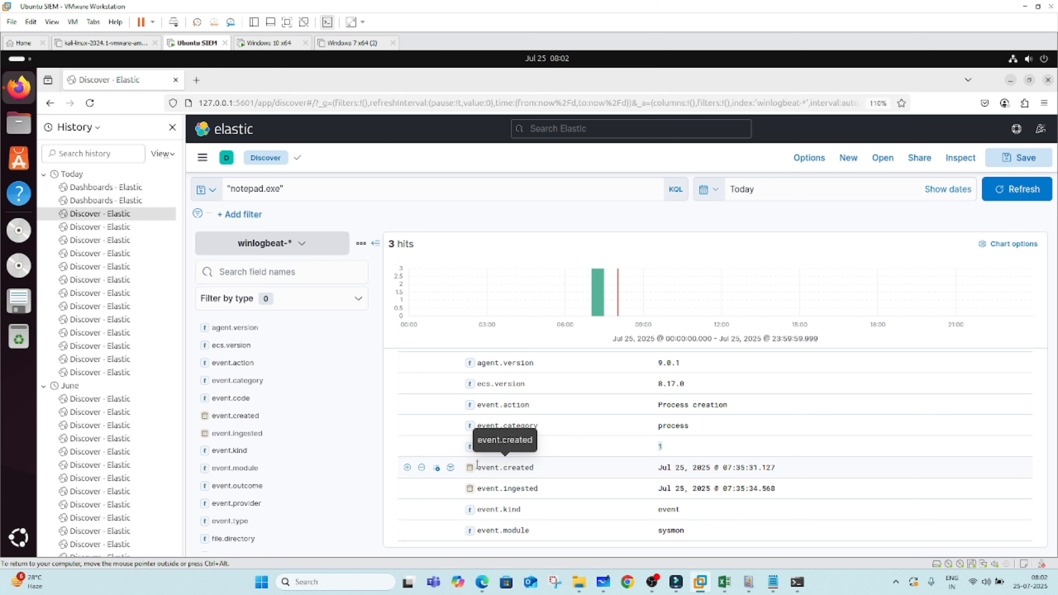
{"action": "left_click_drag", "start_coordinate": [477, 464], "coordinate": [784, 469]}
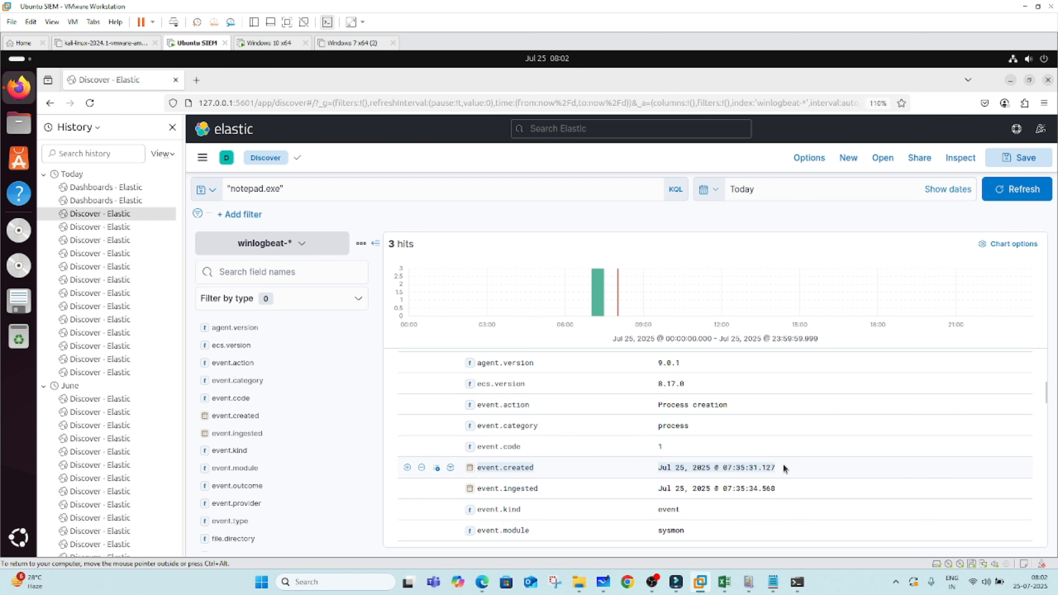
{"action": "scroll", "coordinate": [699, 523], "scroll_direction": "down", "scroll_amount": 12}
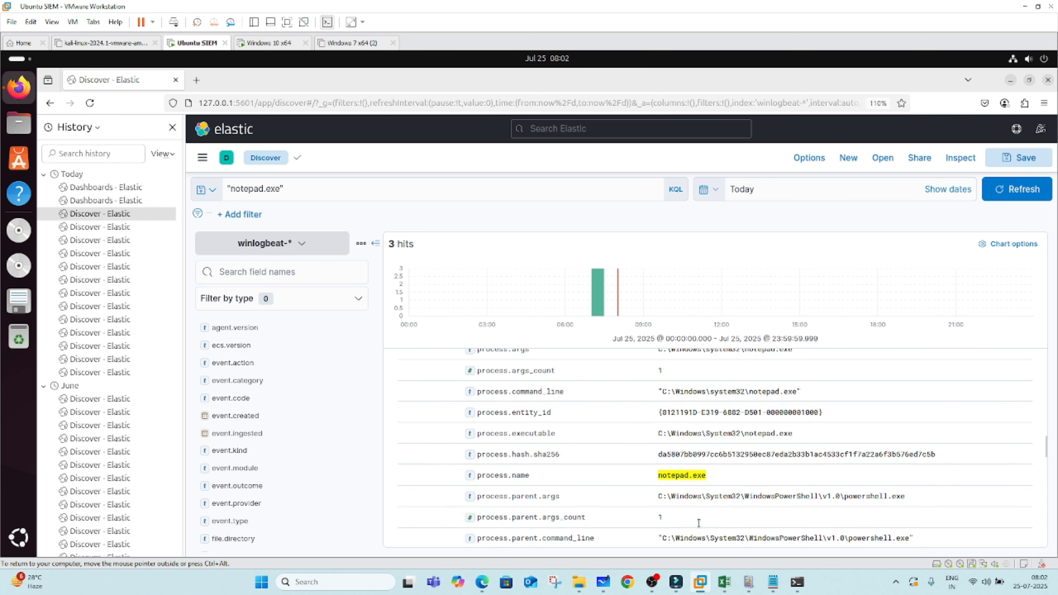
{"action": "scroll", "coordinate": [698, 522], "scroll_direction": "down", "scroll_amount": 6}
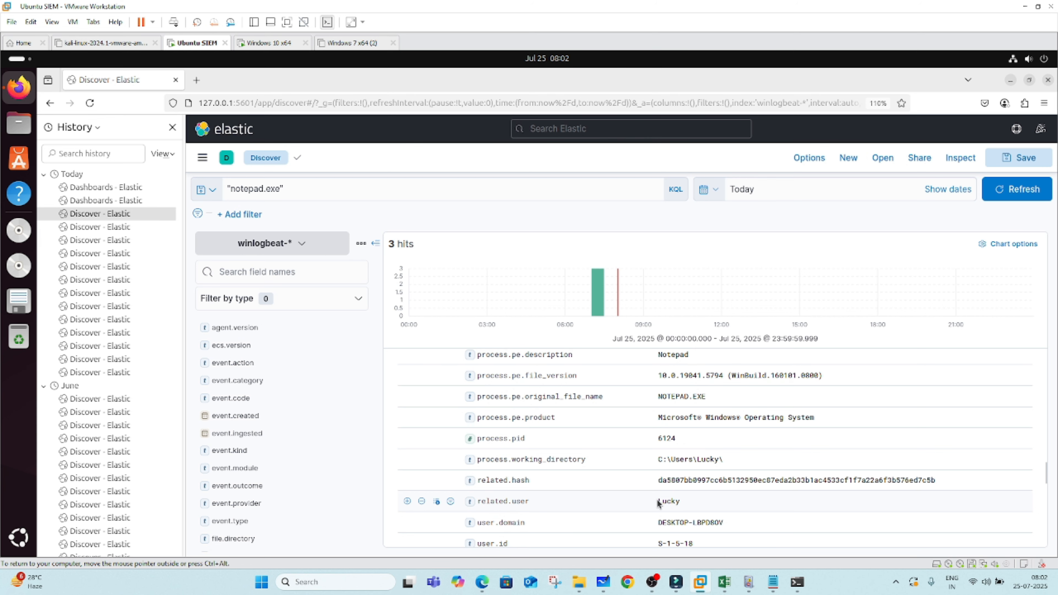
Open the Start menu in the Windows 10 virtual machine and compare with the notepad.exe event in the Ubuntu SIEM machine.
{"action": "left_click", "coordinate": [254, 43]}
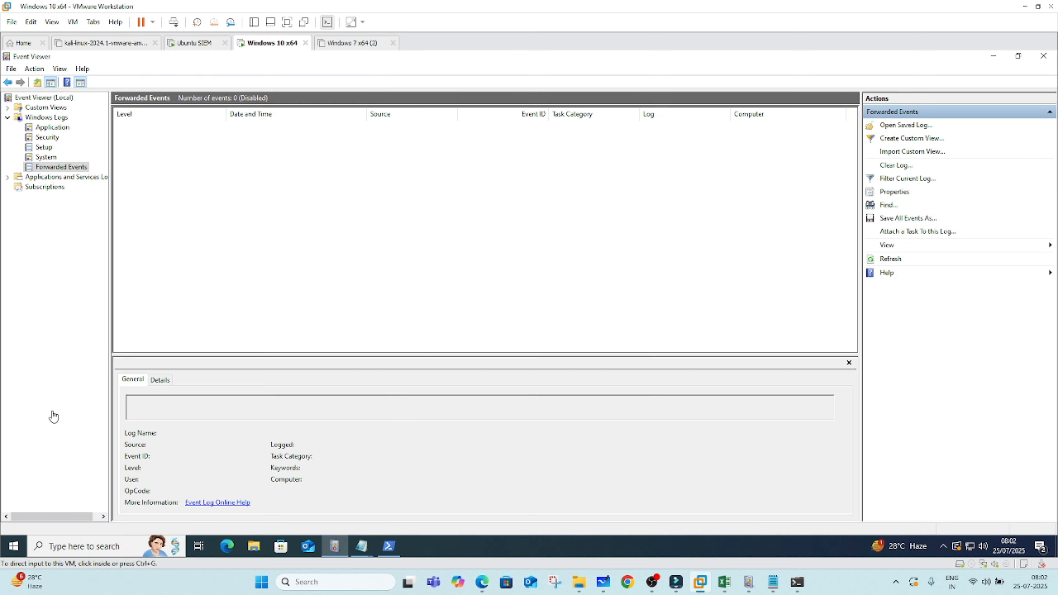
{"action": "left_click", "coordinate": [14, 546]}
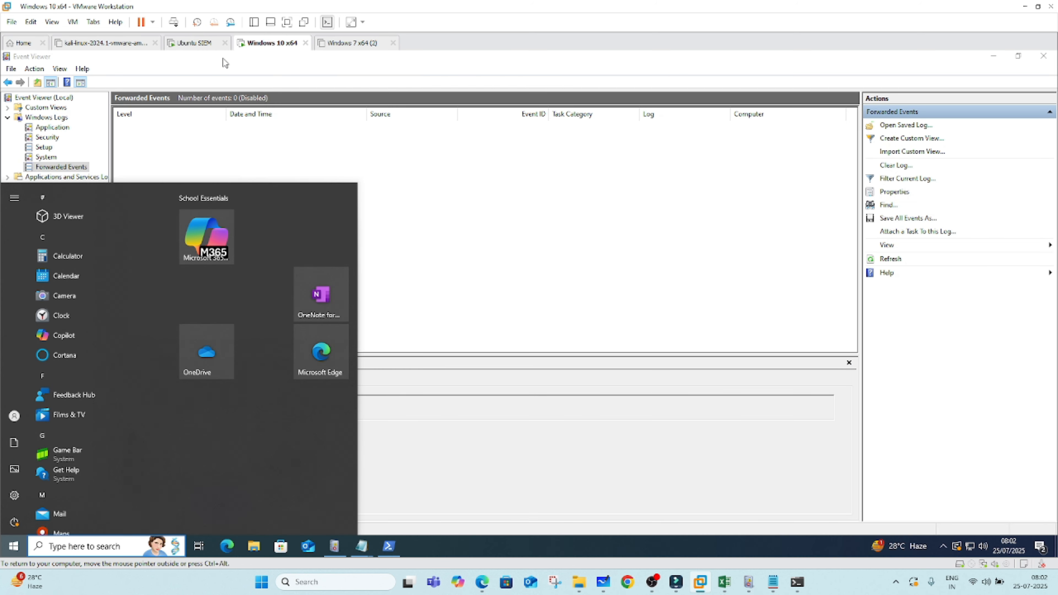
{"action": "left_click", "coordinate": [203, 44]}
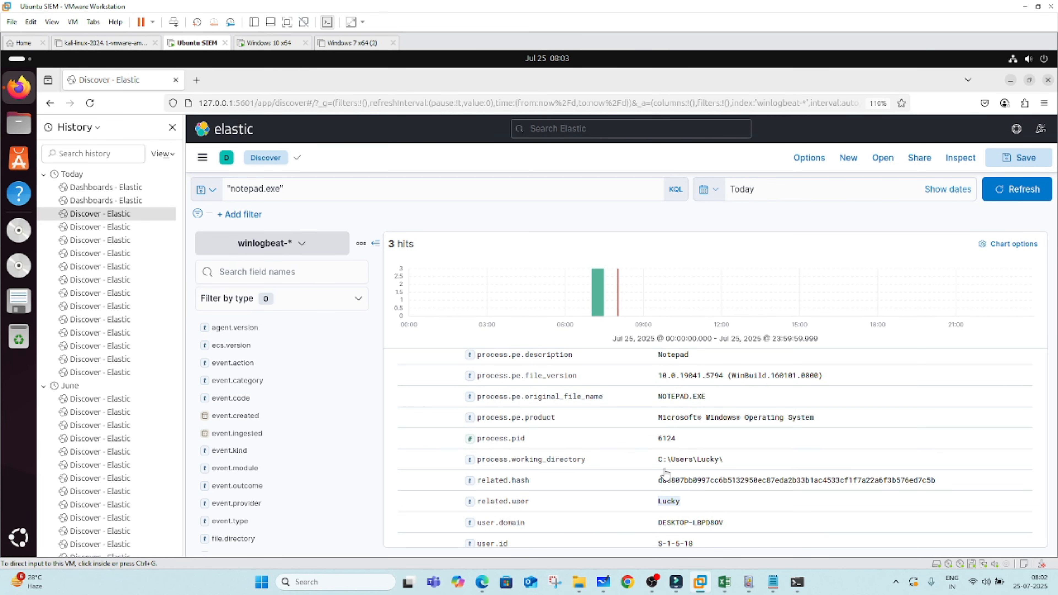
{"action": "key", "text": "ctrl+Tab"}
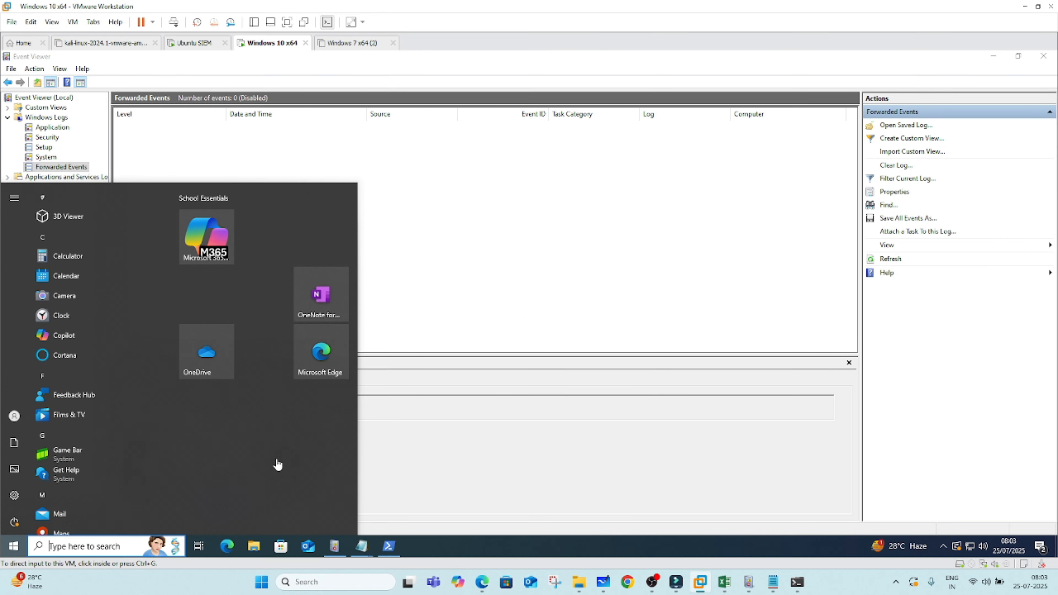
Return to the Ubuntu SIEM virtual machine and copy the process.hash.sha256 value of the notepad.exe event.
{"action": "left_click", "coordinate": [200, 42]}
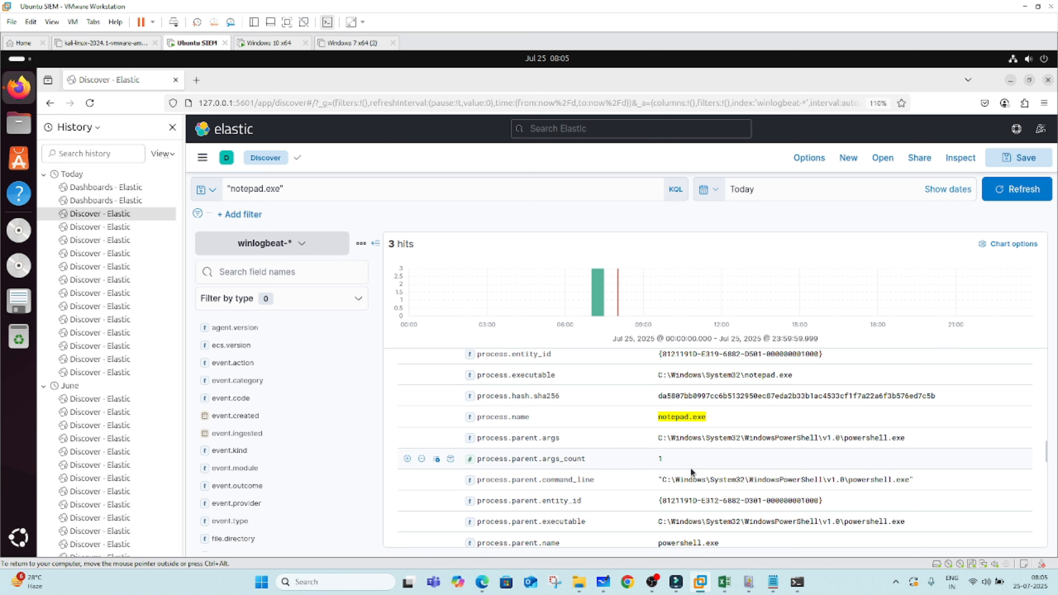
{"action": "double_click", "coordinate": [695, 393]}
{"action": "key", "text": "ctrl+c"}
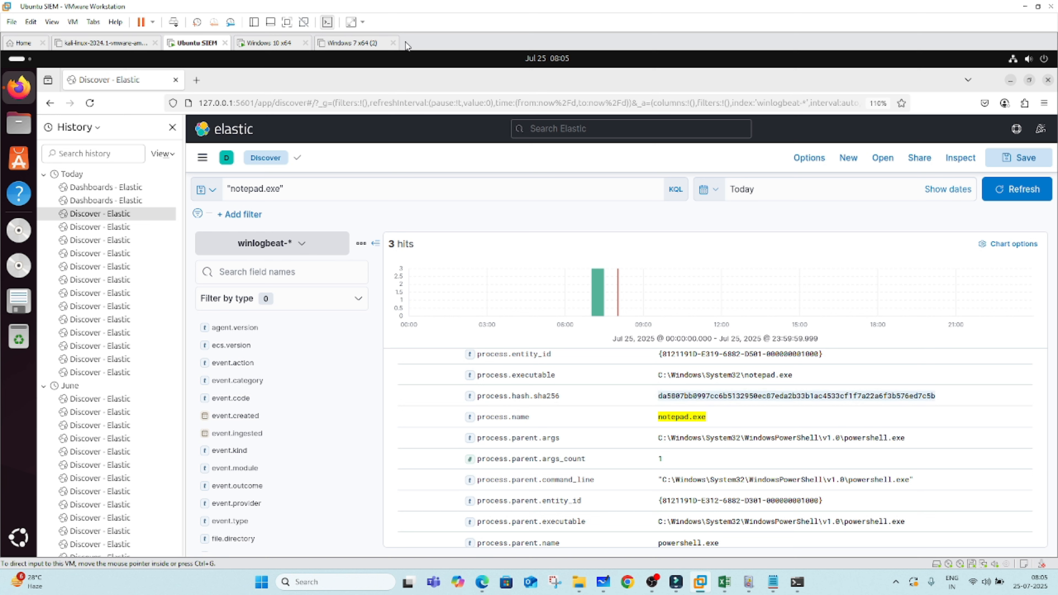
Search for virustotal in a new browser tab and open the VirusTotal home page.
{"action": "key", "text": "ctrl+t"}
{"action": "type", "text": "virus"}
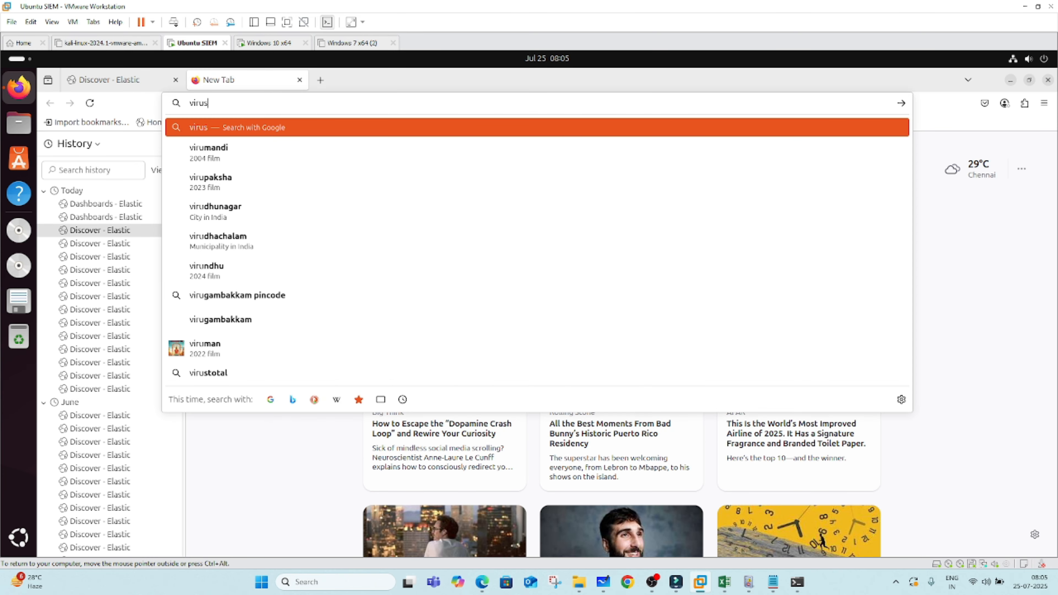
{"action": "type", "text": "total"}
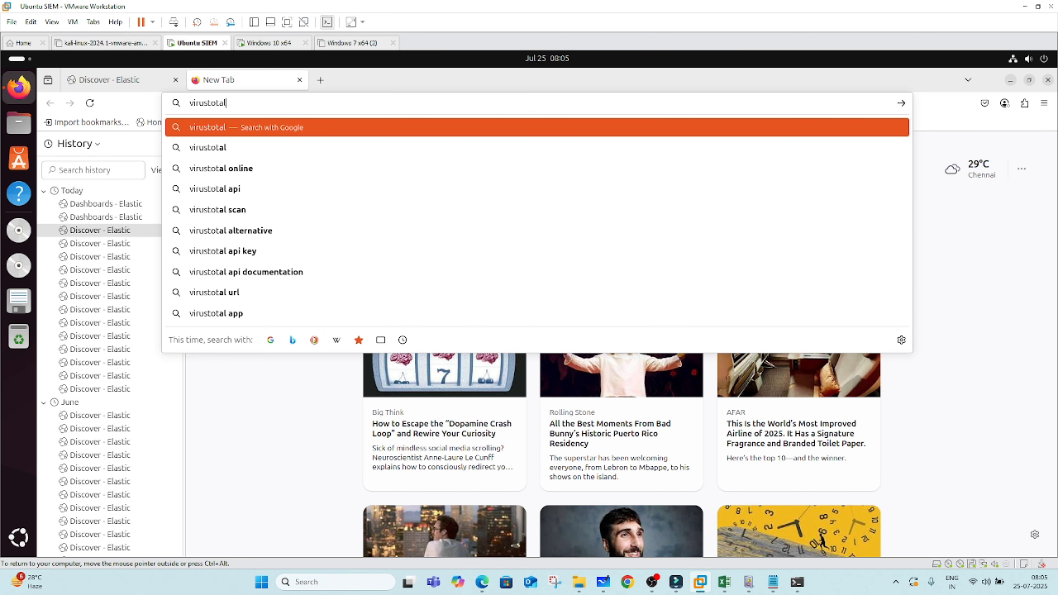
{"action": "key", "text": "Return"}
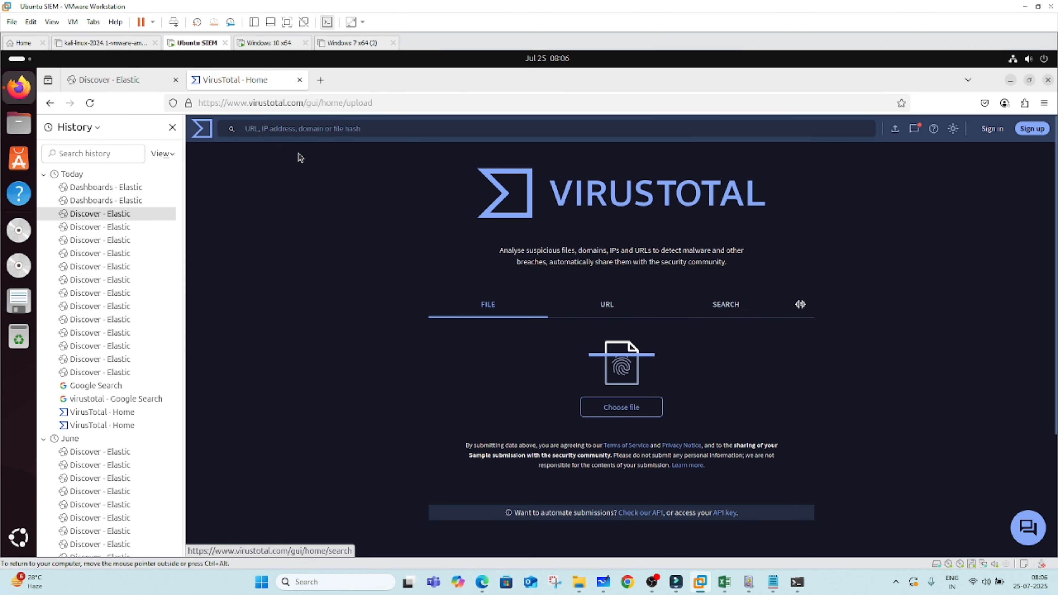
Look up the copied SHA-256 hash on VirusTotal, check the reported file name, and return to the notepad.exe event in Elastic Discover.
{"action": "key", "text": "ctrl+v"}
{"action": "key", "text": "Return"}
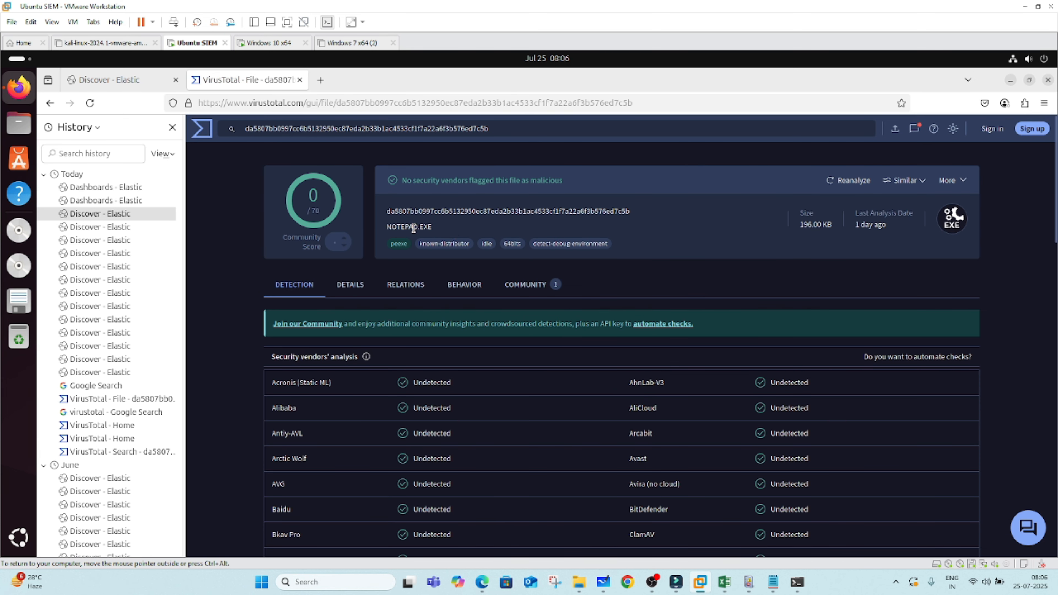
{"action": "left_click_drag", "start_coordinate": [433, 228], "coordinate": [384, 231]}
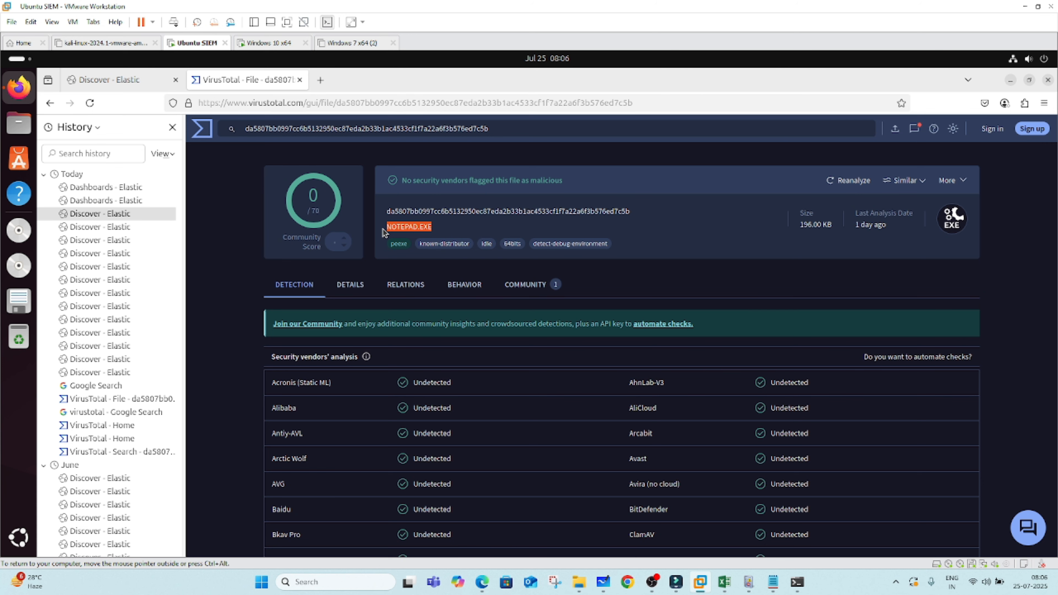
{"action": "left_click", "coordinate": [127, 87]}
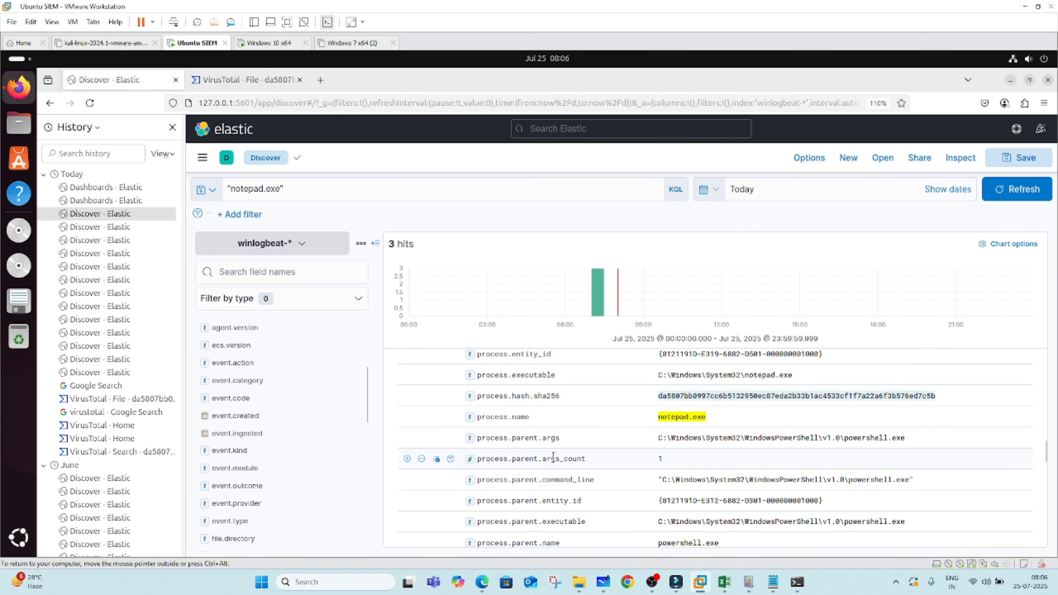